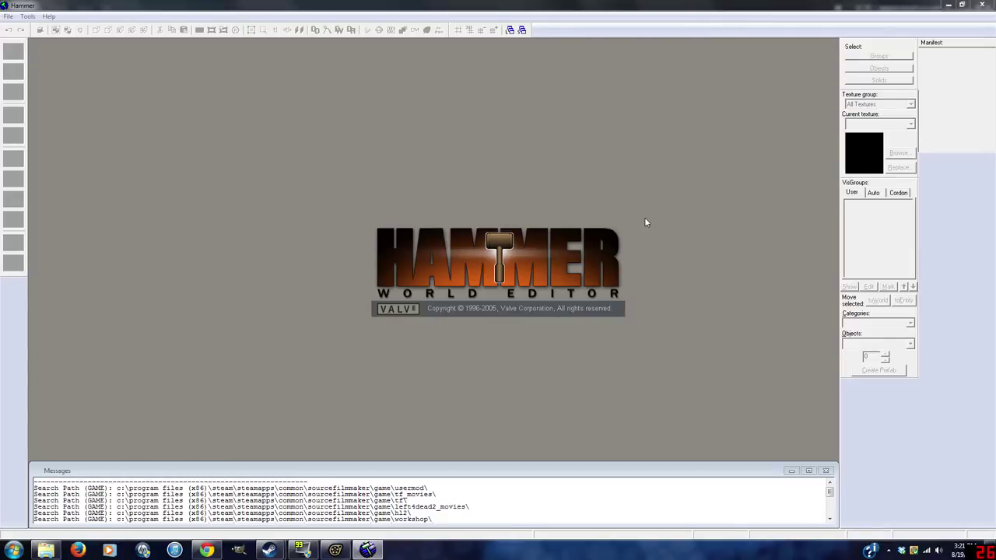
Step: Create a new map and choose map_textures/checkered_rock_ssbump_blue as the current texture, filtering the textures by "checker"
click(9, 16)
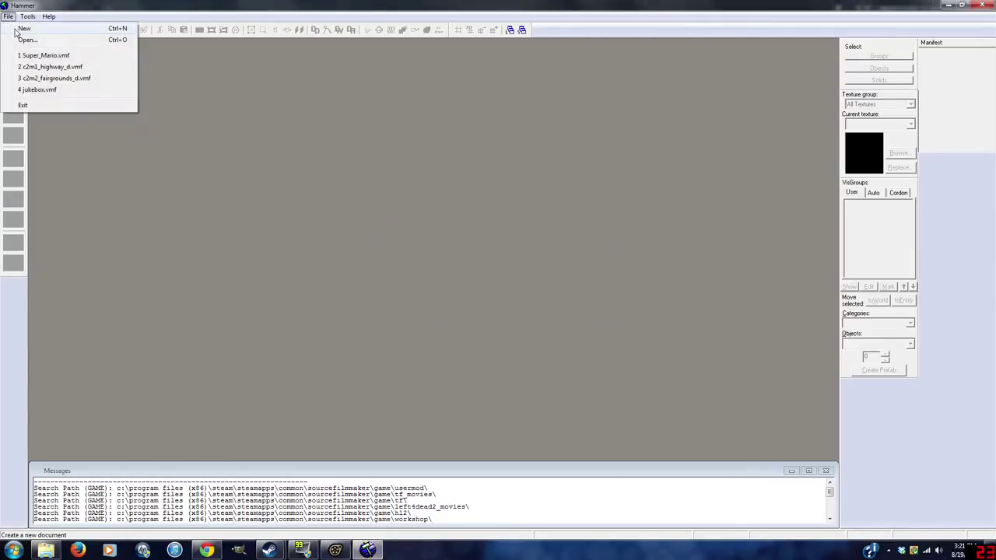
click(15, 31)
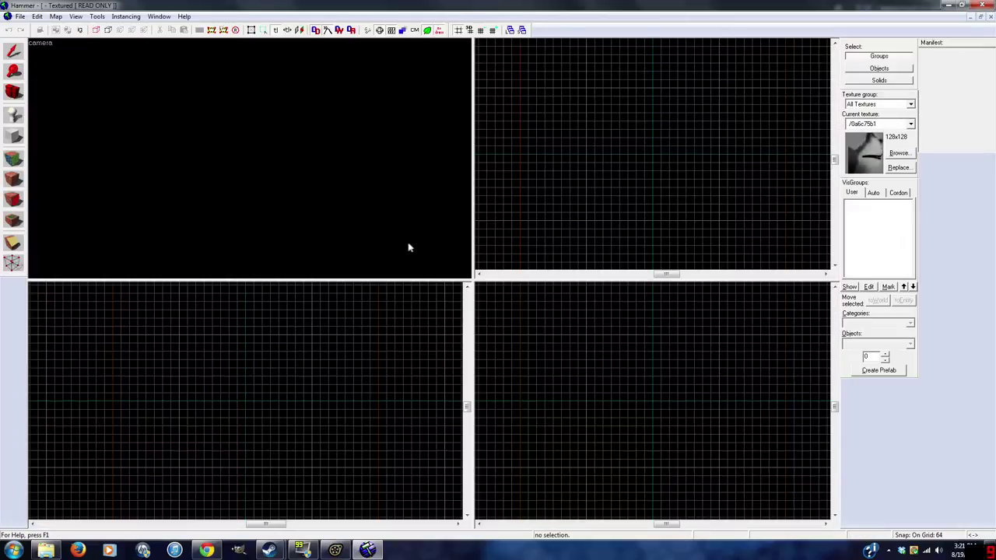
click(13, 159)
click(480, 309)
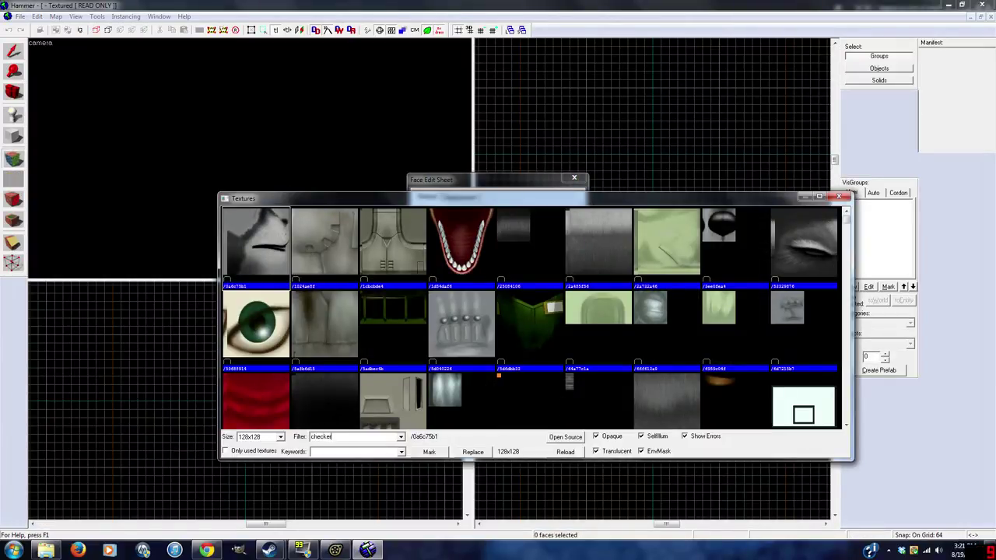
scroll(720, 320, down, 1)
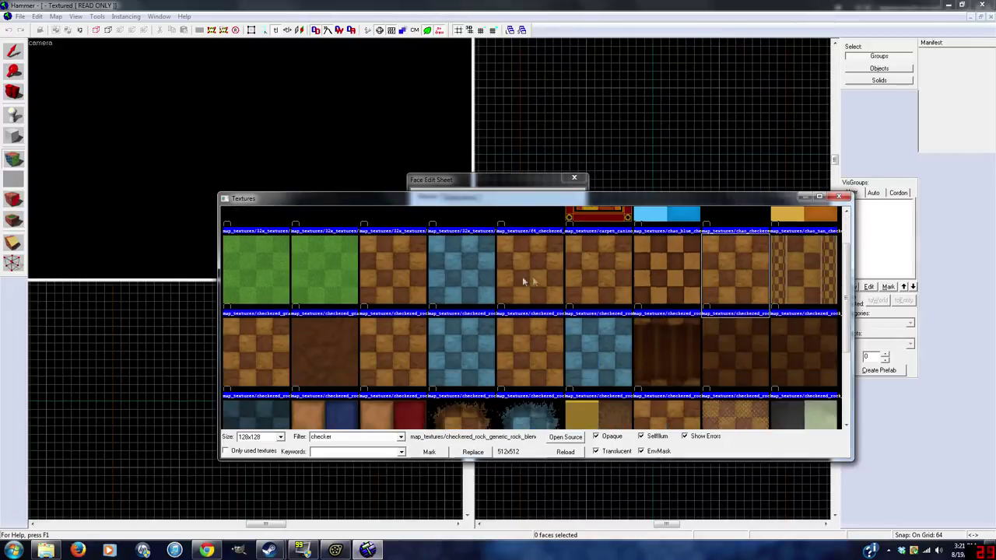
scroll(602, 344, down, 1)
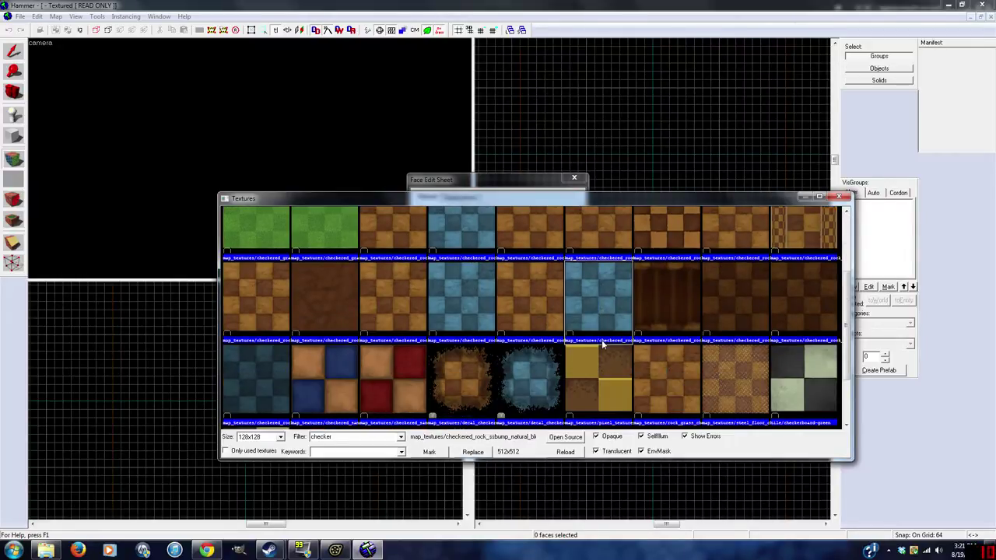
scroll(591, 345, down, 1)
scroll(579, 329, up, 2)
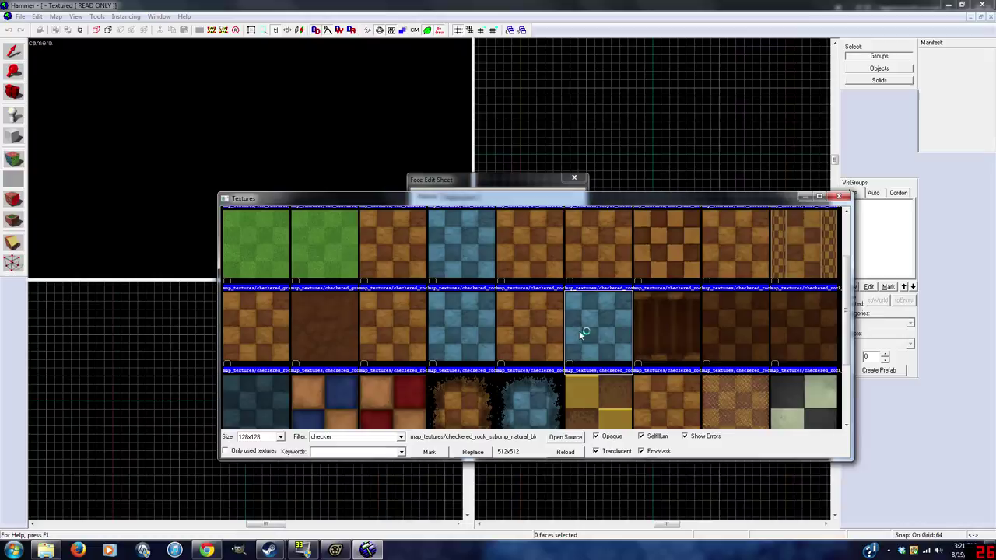
double_click(464, 318)
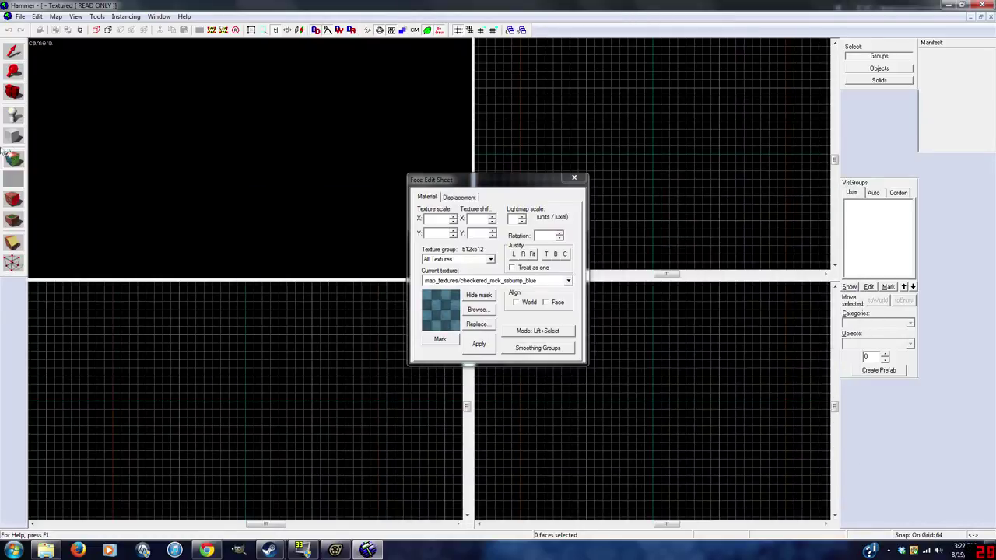
Step: Create a floor block 512 by 512 units and 64 units thick, centred on the origin in the top view
click(14, 136)
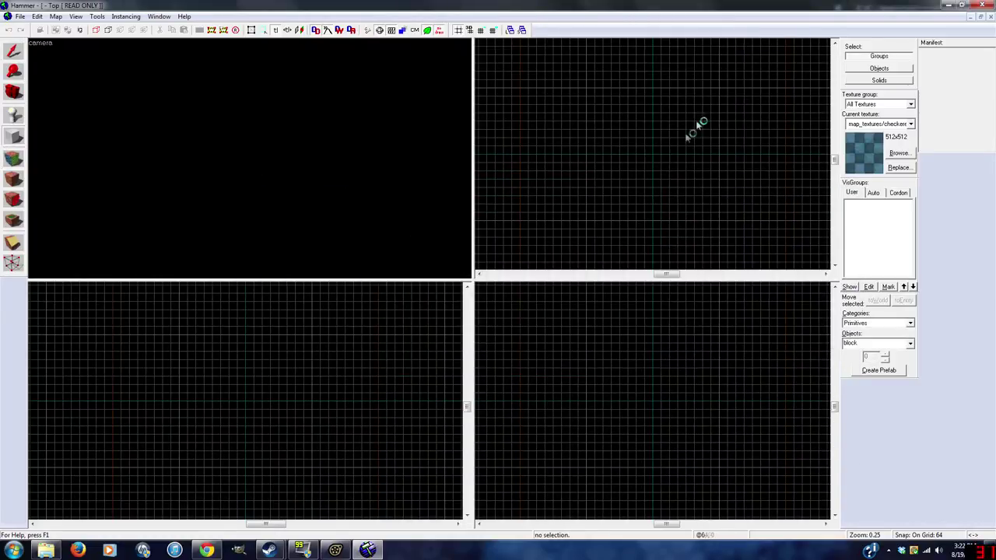
drag(697, 124, 723, 88)
drag(684, 403, 650, 403)
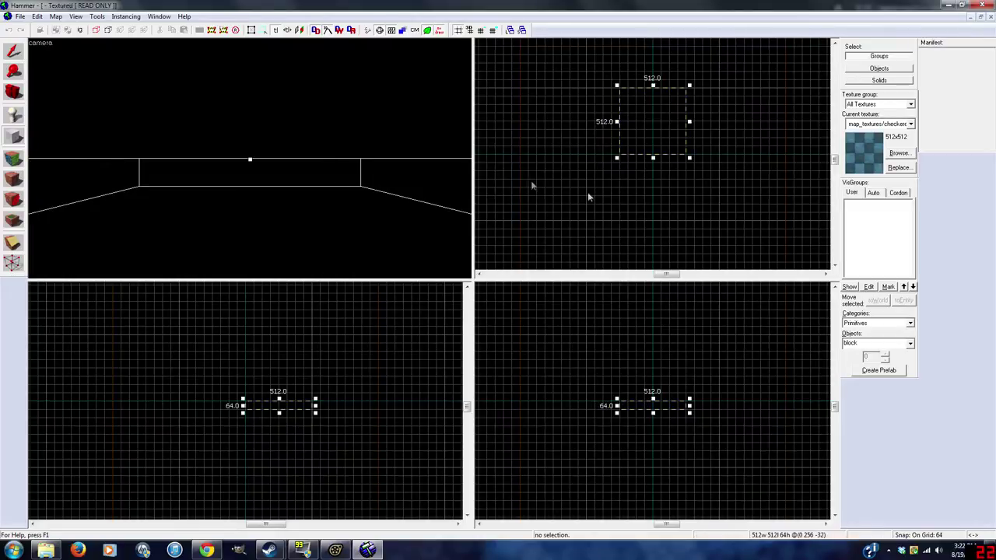
drag(661, 126, 662, 160)
key(Return)
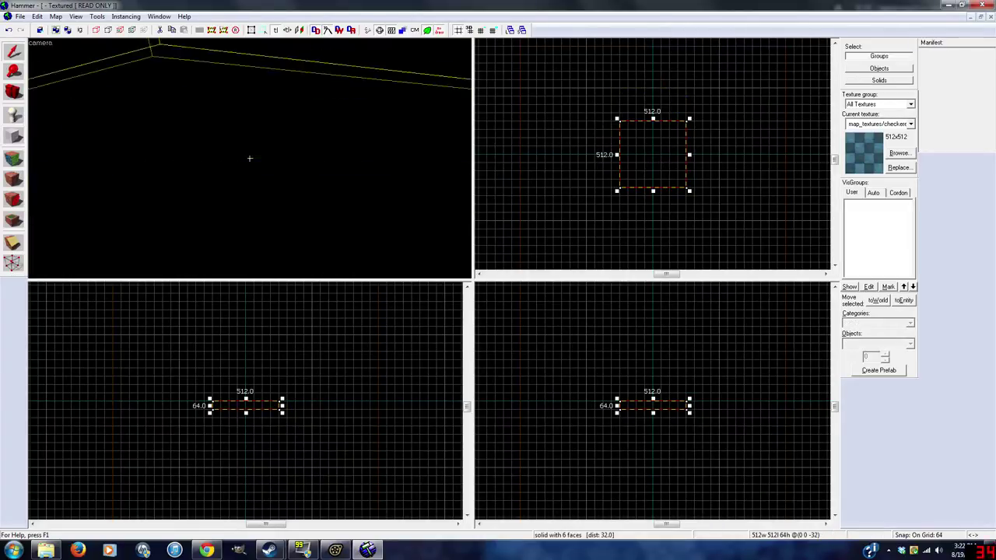
key(Escape)
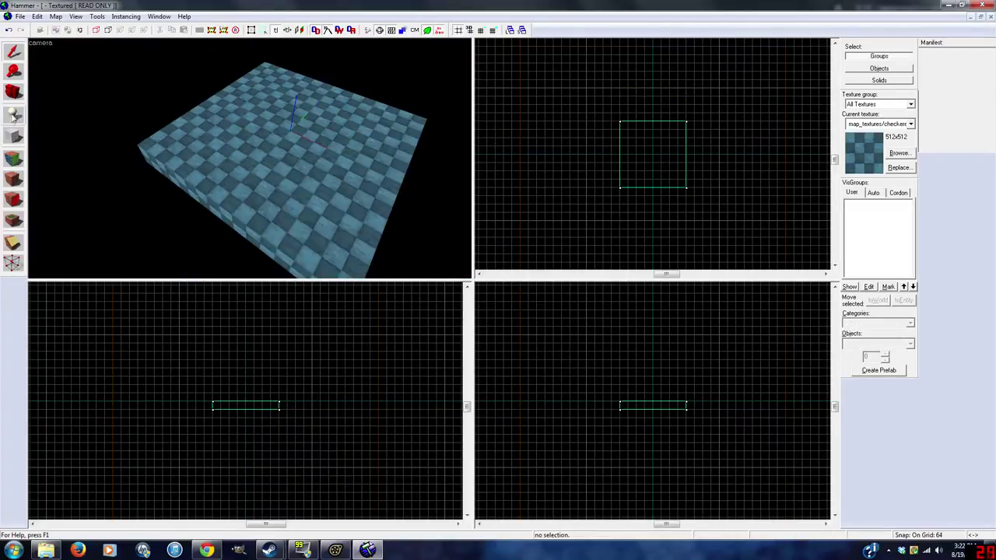
Step: Place an info_player_teamspawn entity on the middle of the floor block
click(12, 116)
click(293, 129)
click(13, 52)
Step: Copy the floor block upward, narrow the copy to a 64-unit-thick wall along one edge, and duplicate it along the opposite edge
click(233, 171)
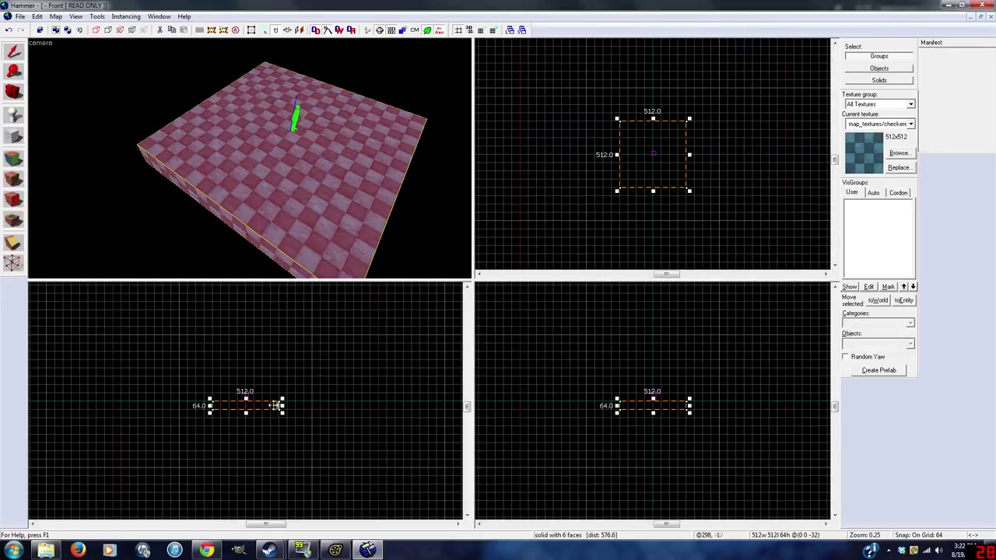
shift+drag(268, 405, 269, 397)
drag(653, 155, 653, 165)
mouse_move(652, 127)
mouse_down()
mouse_move(656, 185)
mouse_move(664, 177)
mouse_up()
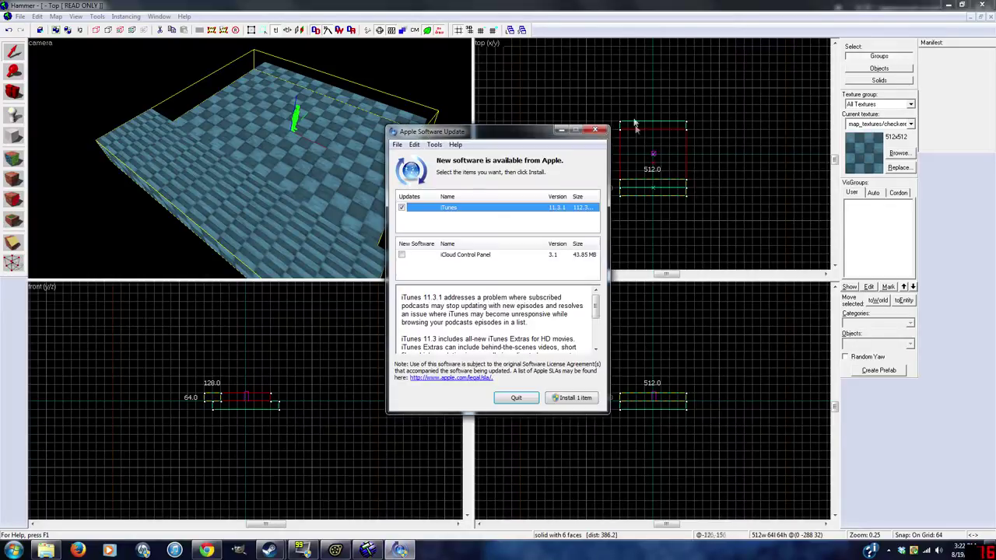
key(Return)
shift+drag(646, 194, 651, 117)
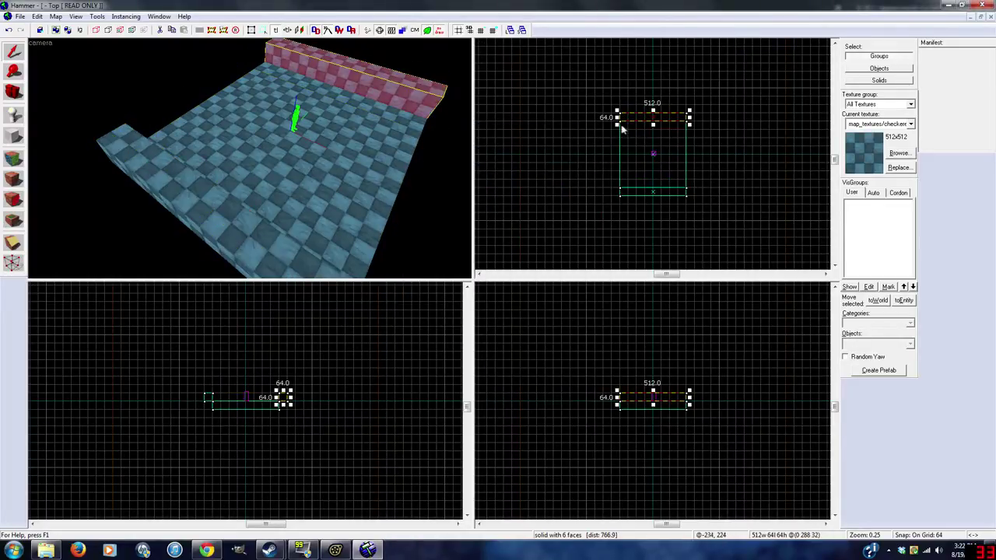
Step: Select the two opposite walls and extend their tops well above the height of the player figure
click(396, 103)
ctrl+click(253, 225)
mouse_move(654, 389)
mouse_down()
mouse_move(653, 358)
mouse_move(654, 375)
mouse_up()
click(747, 357)
Step: Duplicate both walls and turn the copies to enclose the two remaining open sides of the floor
click(333, 145)
key(z)
key(z)
ctrl+click(250, 157)
shift+drag(644, 153, 738, 162)
click(738, 162)
mouse_move(779, 119)
mouse_down()
mouse_move(804, 169)
mouse_move(791, 192)
mouse_move(681, 163)
mouse_up()
key(Escape)
Step: Copy the floor block up onto the top of the walls as the room's ceiling
key(z)
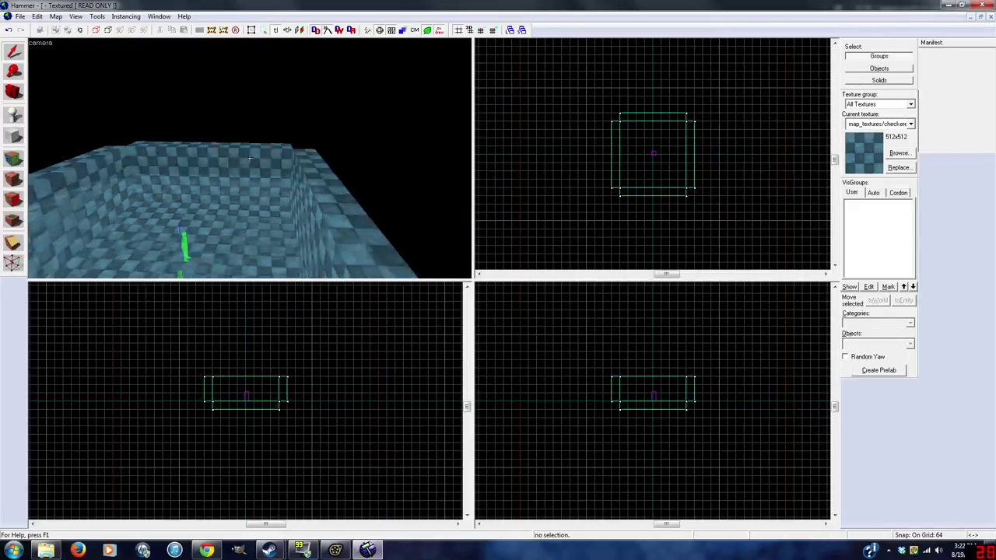
key(z)
click(249, 158)
shift+drag(643, 404, 648, 371)
key(Escape)
Step: Place a second entity on the floor beside the player figure and change its class to light_spot
key(z)
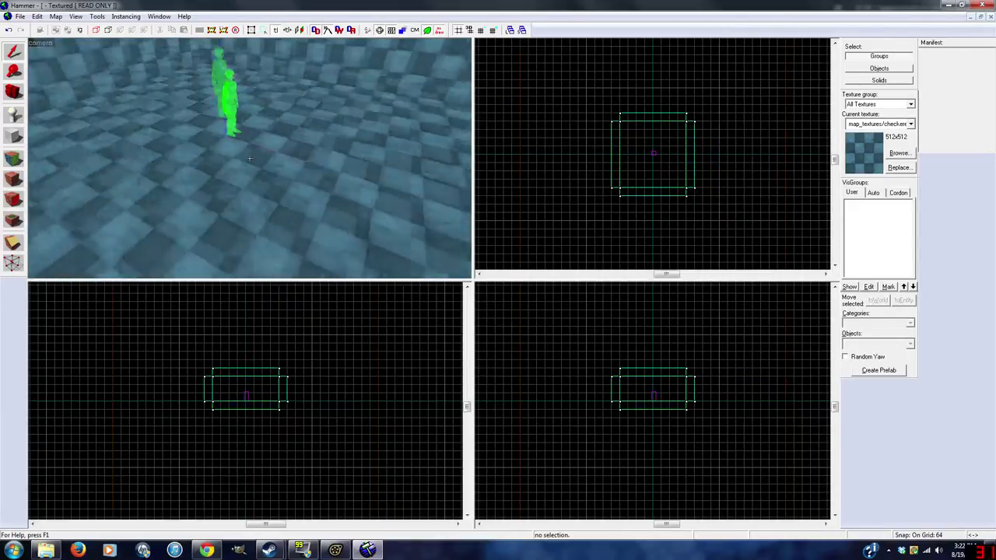
key(z)
click(13, 115)
click(360, 255)
click(7, 51)
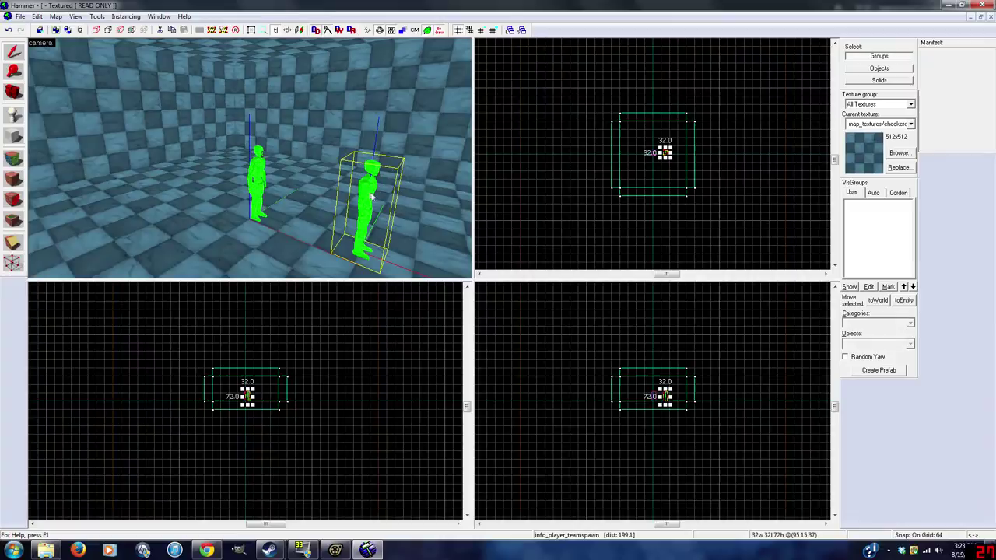
double_click(370, 195)
double_click(392, 195)
text(light)
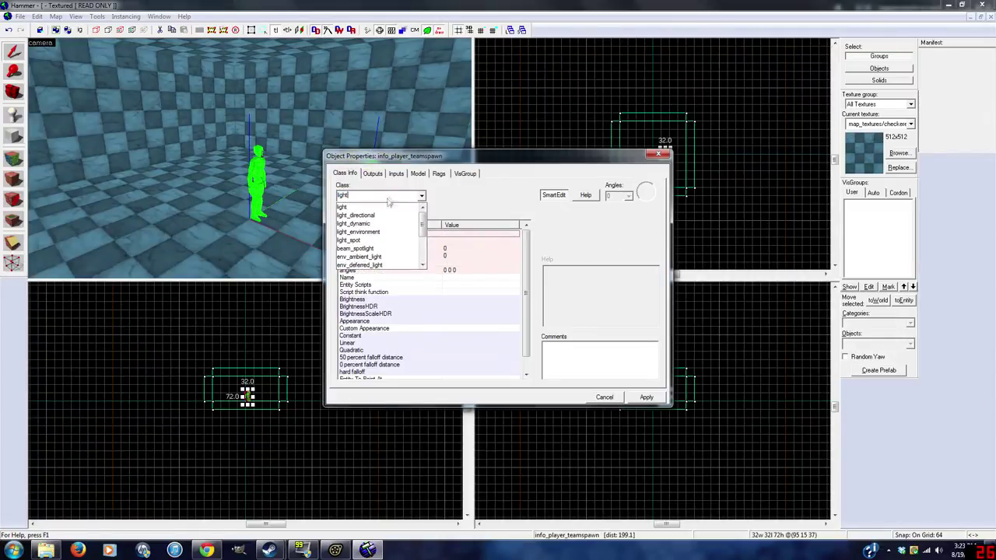
click(366, 241)
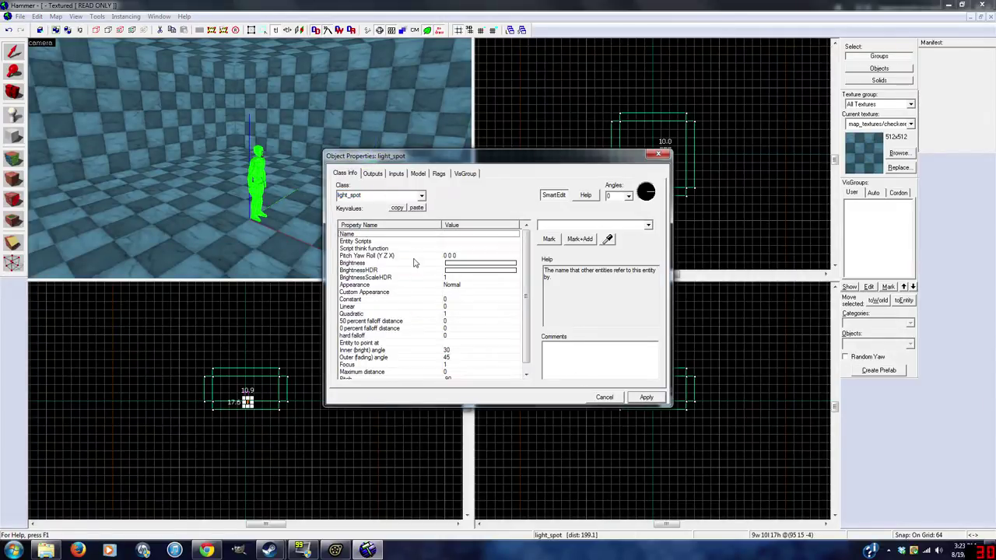
Step: Set the spotlight's Brightness colour to light blue with RGB 186, 224, 248 and apply the properties
click(415, 262)
click(566, 247)
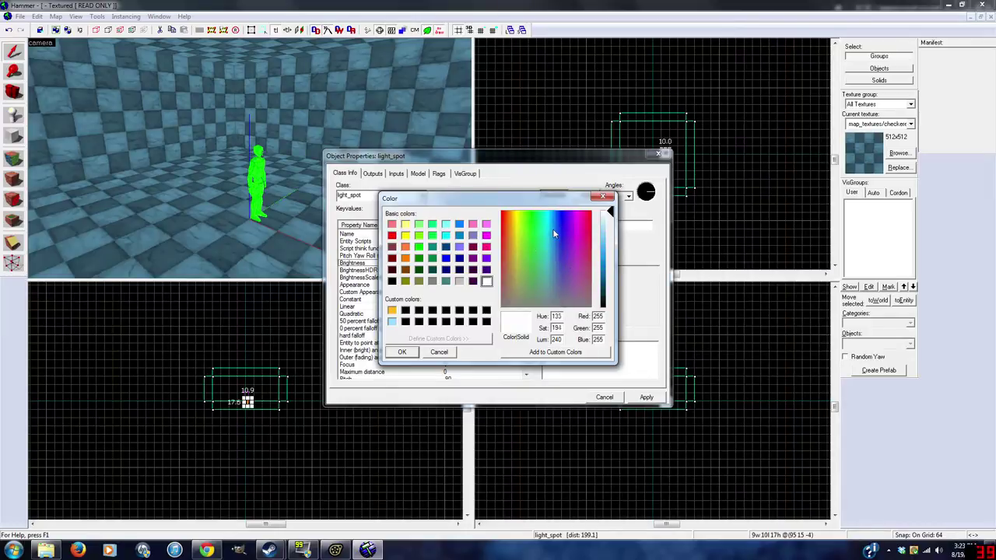
click(603, 225)
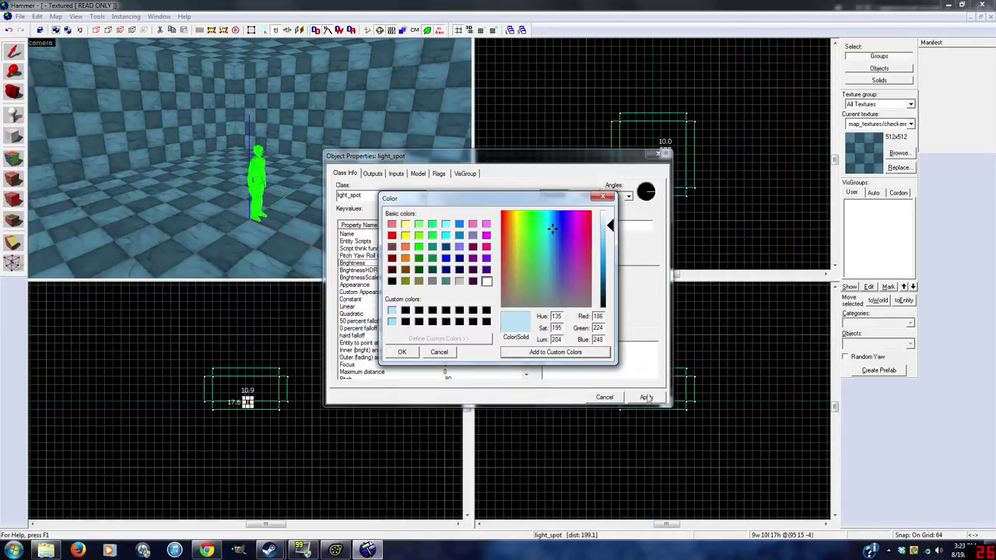
click(402, 351)
click(646, 397)
click(658, 153)
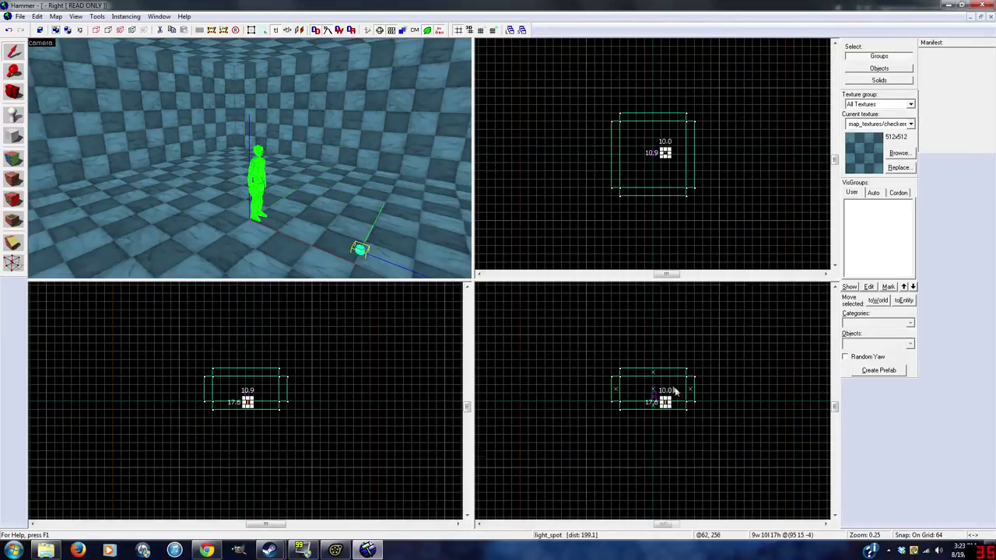
Step: Move the spotlight up to directly above the player figure, below the ceiling
scroll(667, 392, up, 5)
drag(661, 418, 632, 374)
click(667, 390)
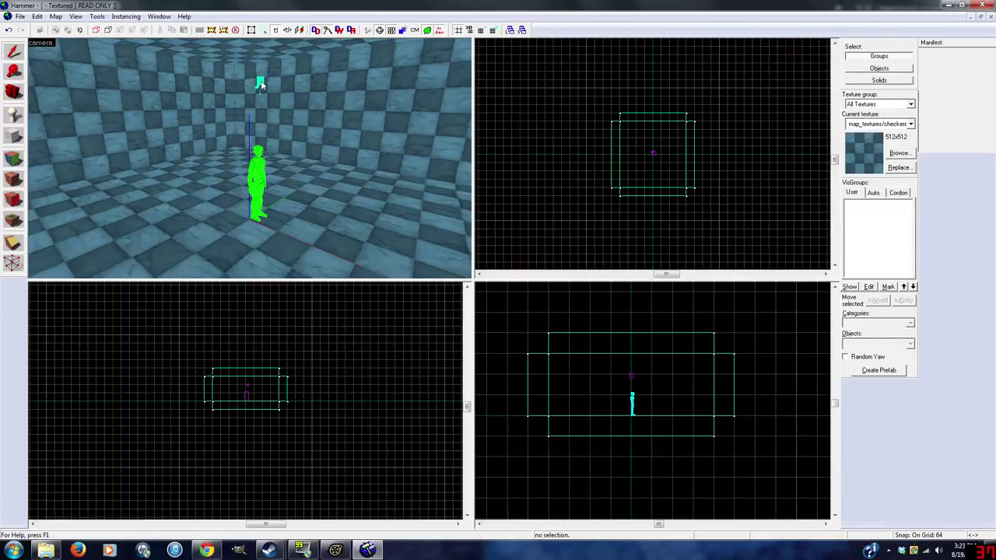
Step: Check the spotlight's properties and inspect the room from inside and outside in the camera view
double_click(260, 84)
click(658, 154)
key(Escape)
key(z)
key(w)
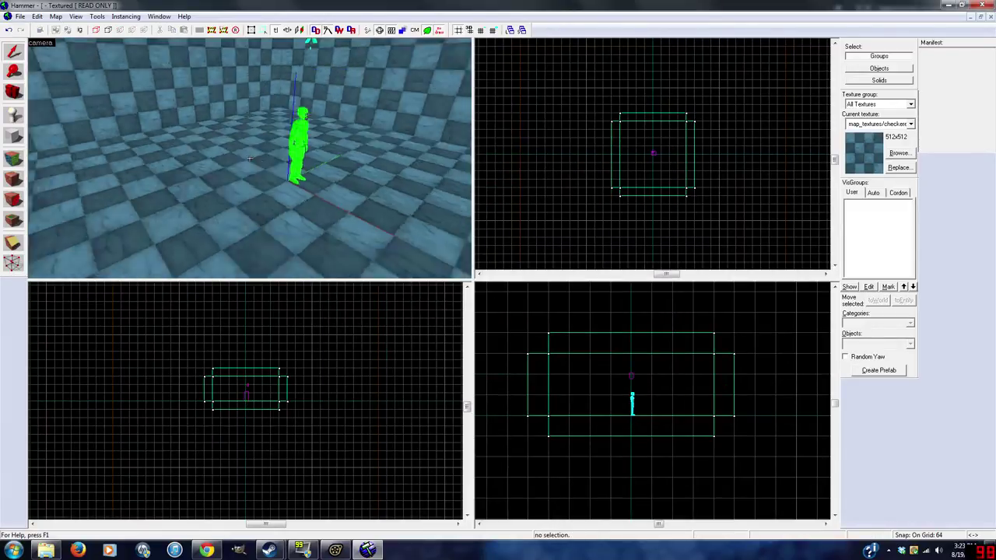
key(s)
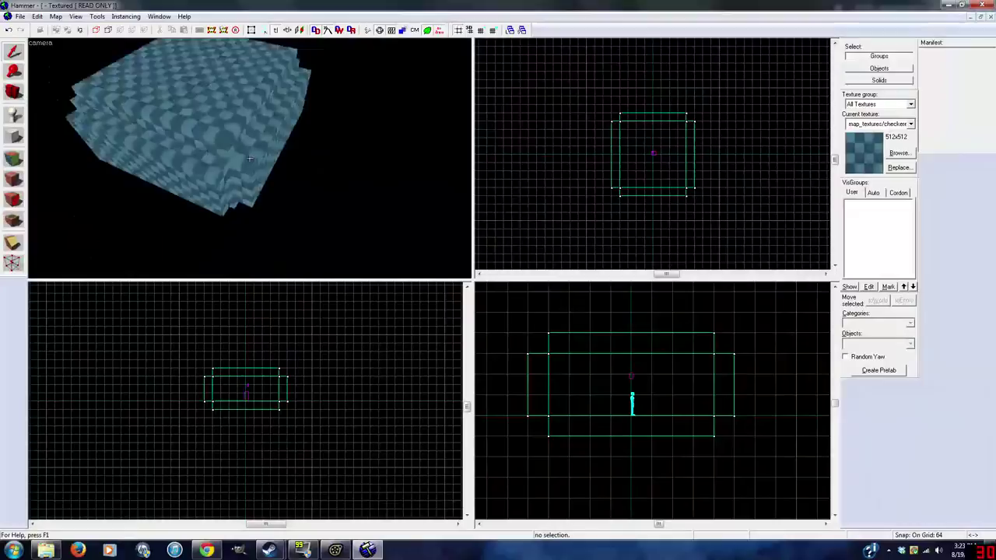
key(w)
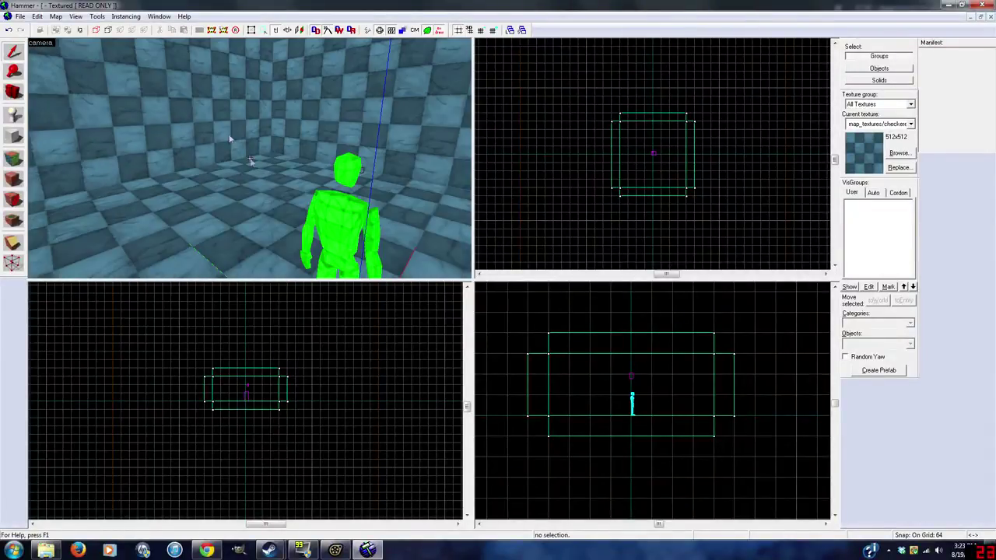
key(z)
Step: Save the map as FUCK.vmf and compile it with normal BSP, normal VIS, fast RAD and HDR
click(20, 16)
click(30, 74)
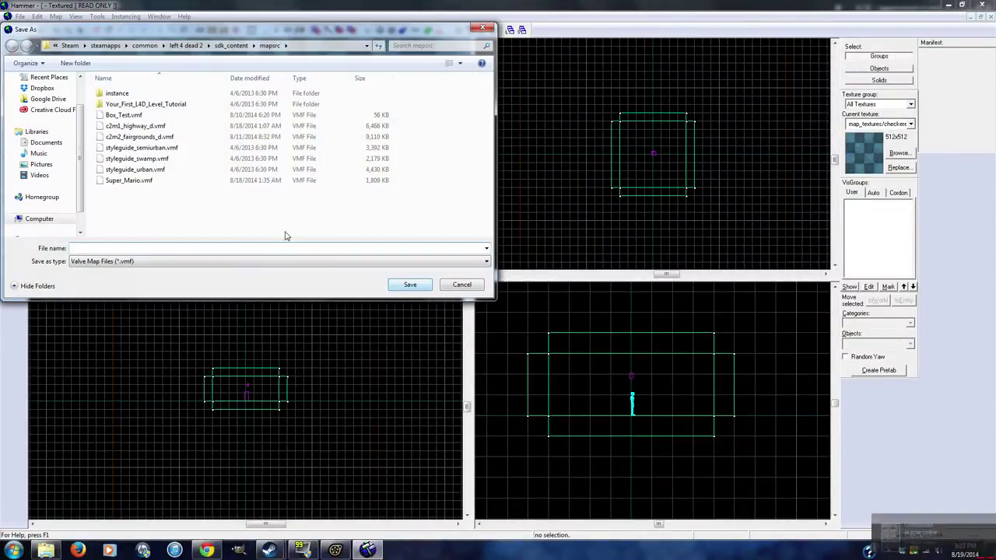
click(410, 285)
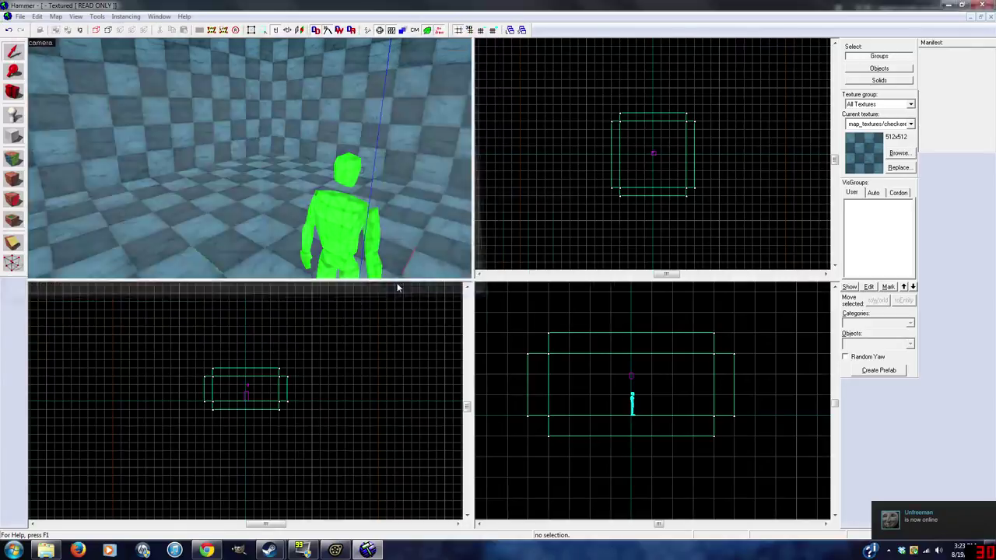
click(384, 335)
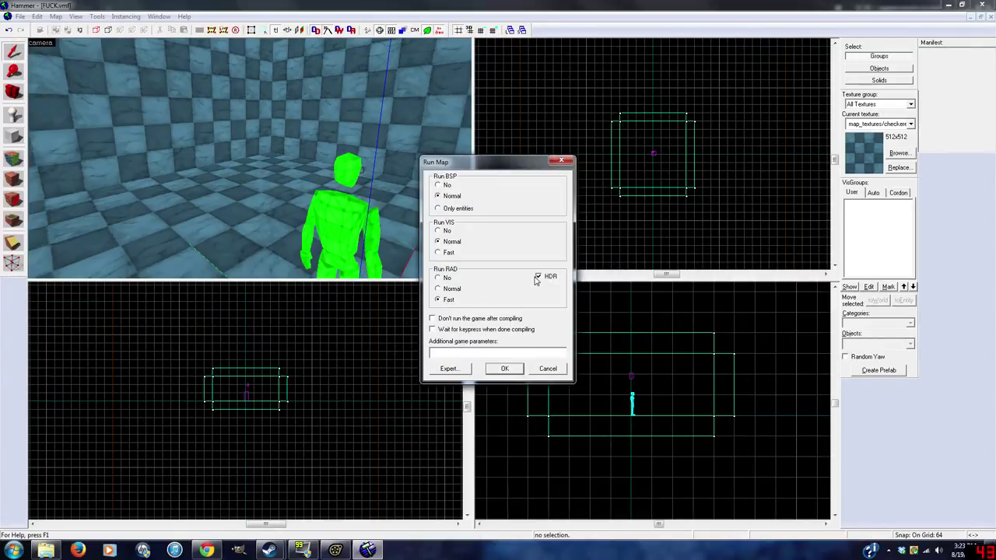
click(505, 369)
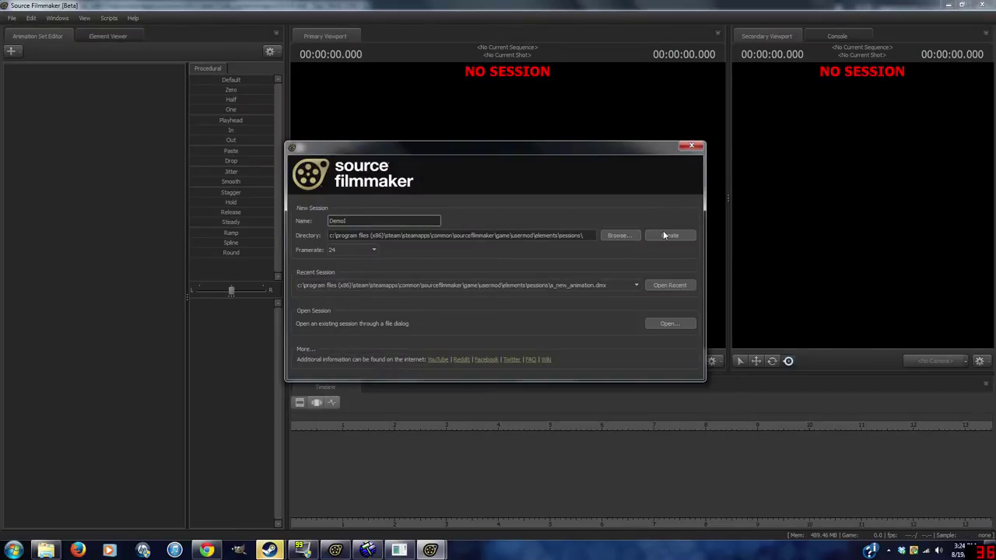
Step: Create the session DemoI in Source Filmmaker and decline the queued workshop download
click(665, 235)
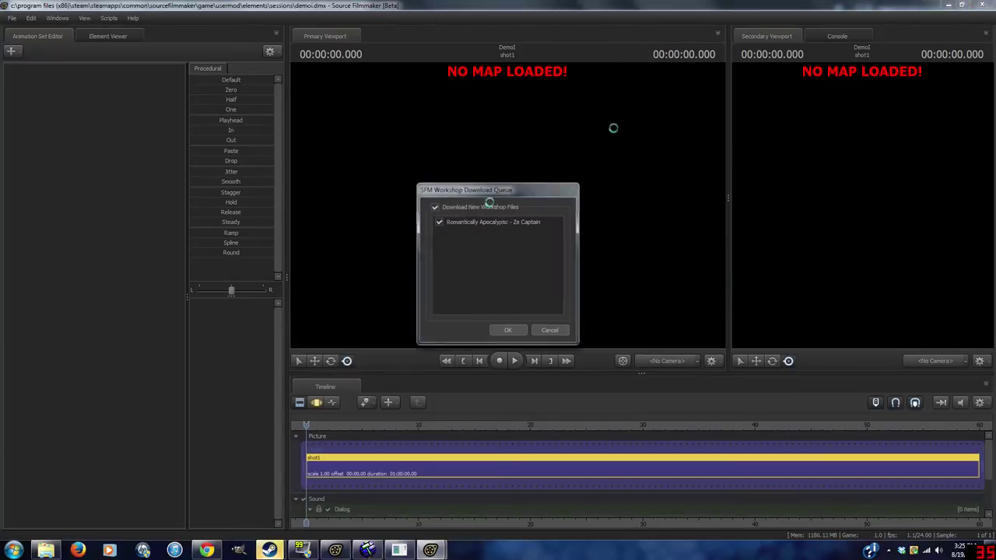
click(550, 330)
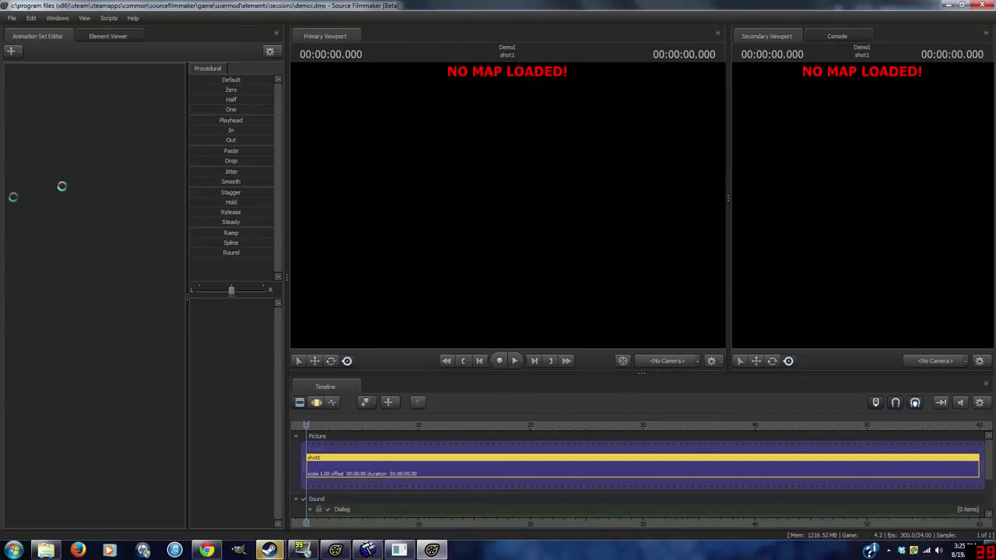
Step: Add a new camera to the shot from a viewpoint facing the lit patch of floor
drag(604, 218, 620, 272)
key(s)
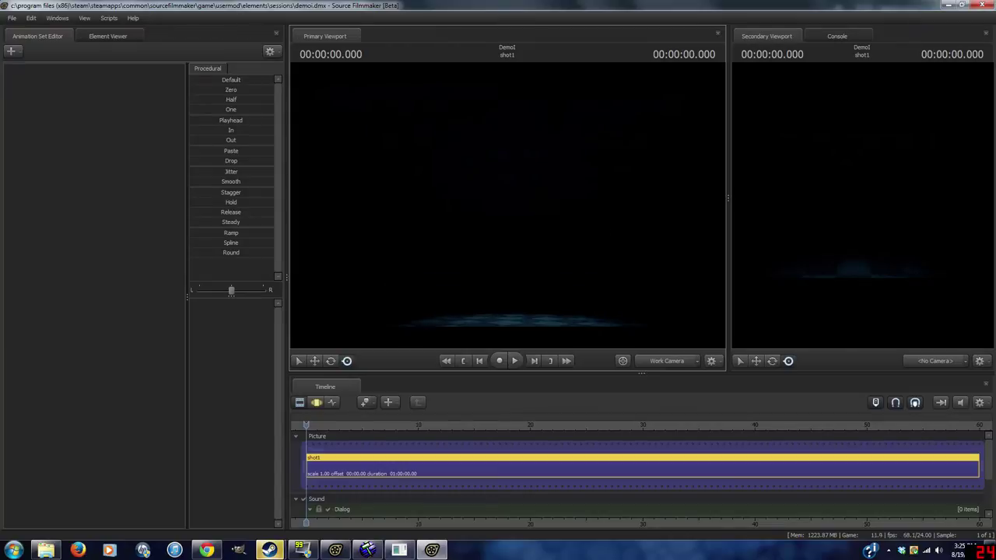
click(702, 362)
click(669, 398)
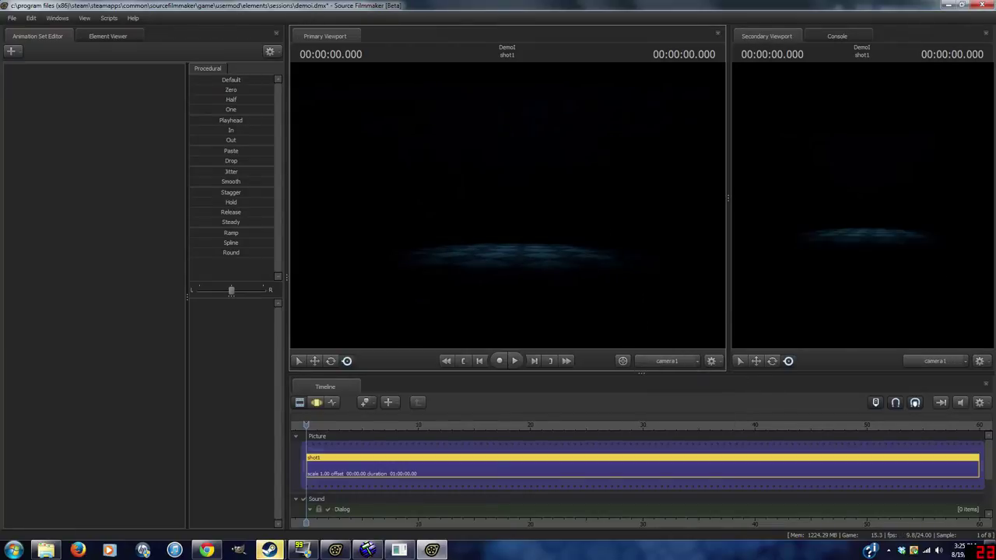
Step: Add a light to the shot and aim it at the checkered wall through the primary viewport
right_click(102, 133)
click(142, 151)
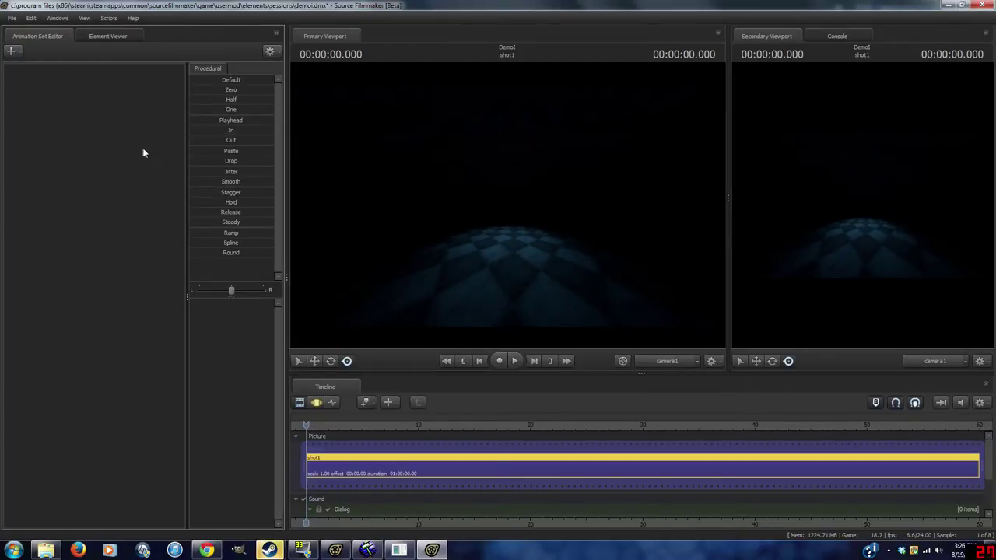
drag(54, 73, 467, 314)
mouse_move(696, 170)
mouse_down()
mouse_move(677, 180)
mouse_move(696, 165)
mouse_up()
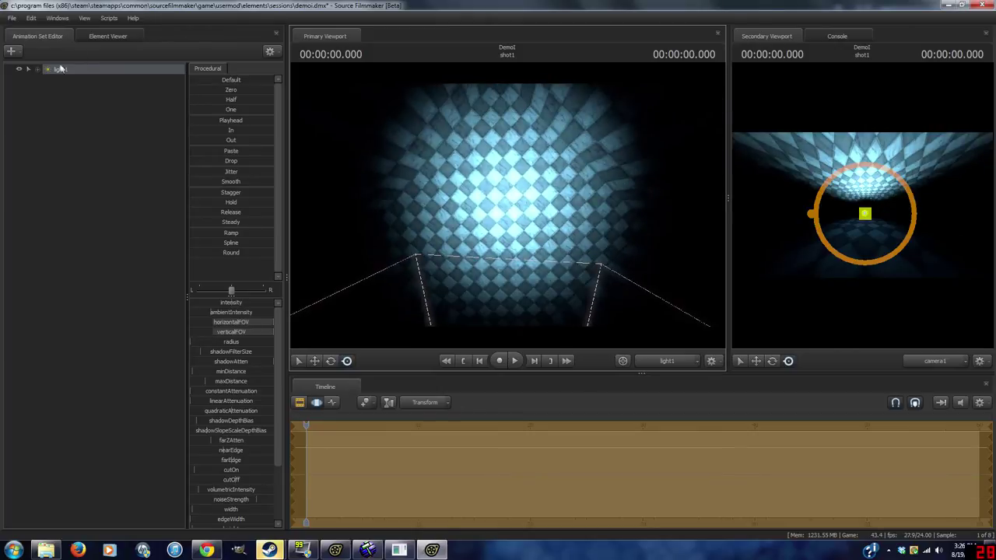
Step: Delete the test light and reframe the work camera on the lit patch of floor
right_click(62, 68)
click(85, 95)
drag(636, 186, 576, 236)
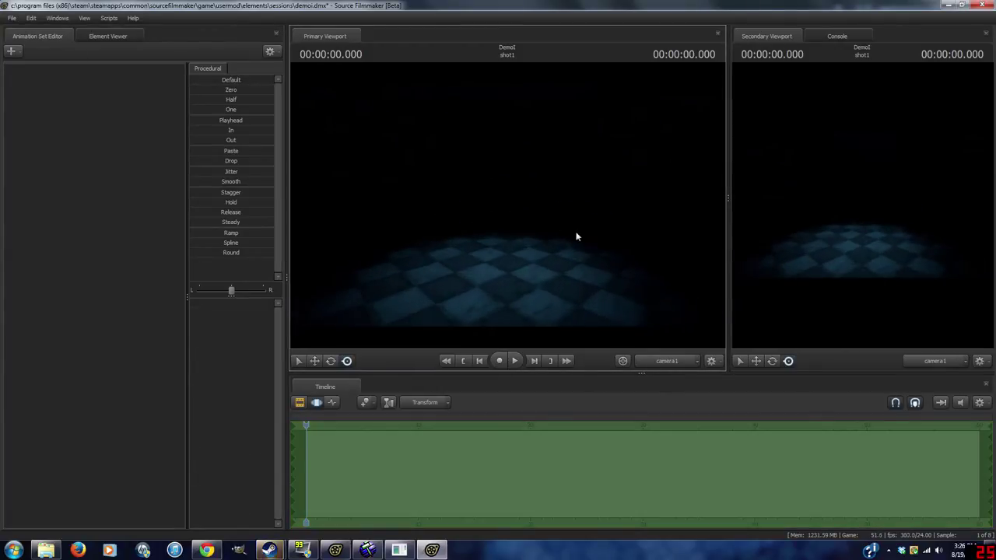
Step: Start publishing a map to the Steam Workshop and choose FUCK.bsp as the map file
click(12, 17)
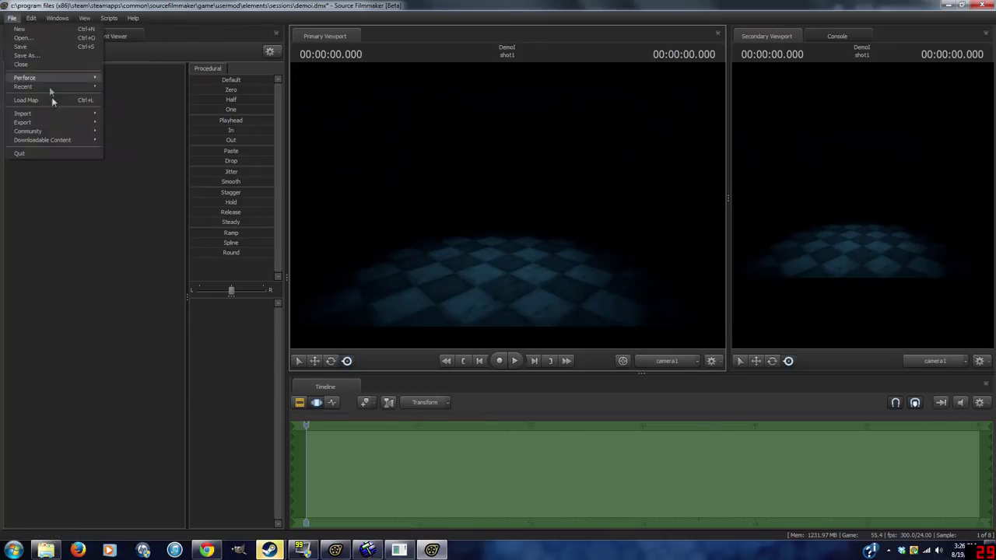
mouse_move(38, 128)
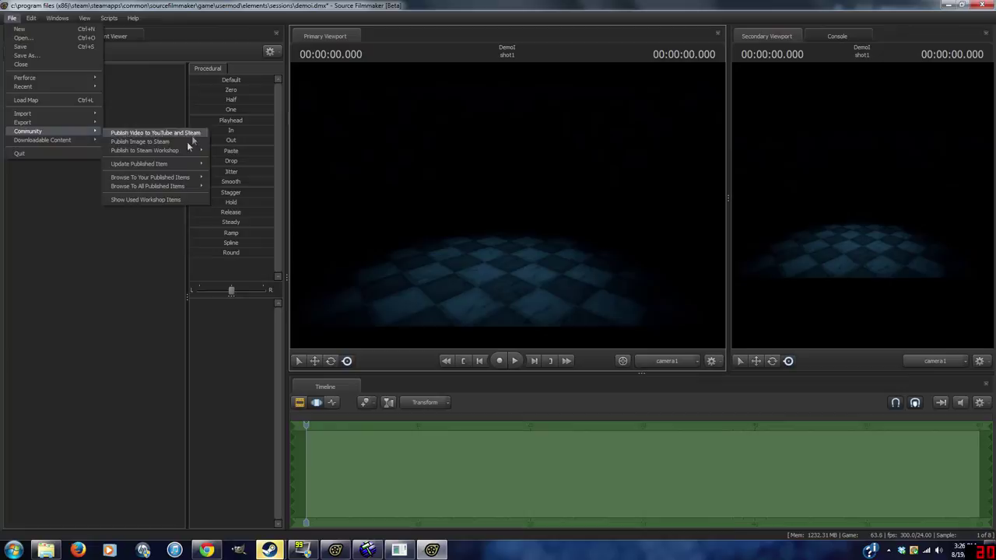
mouse_move(160, 179)
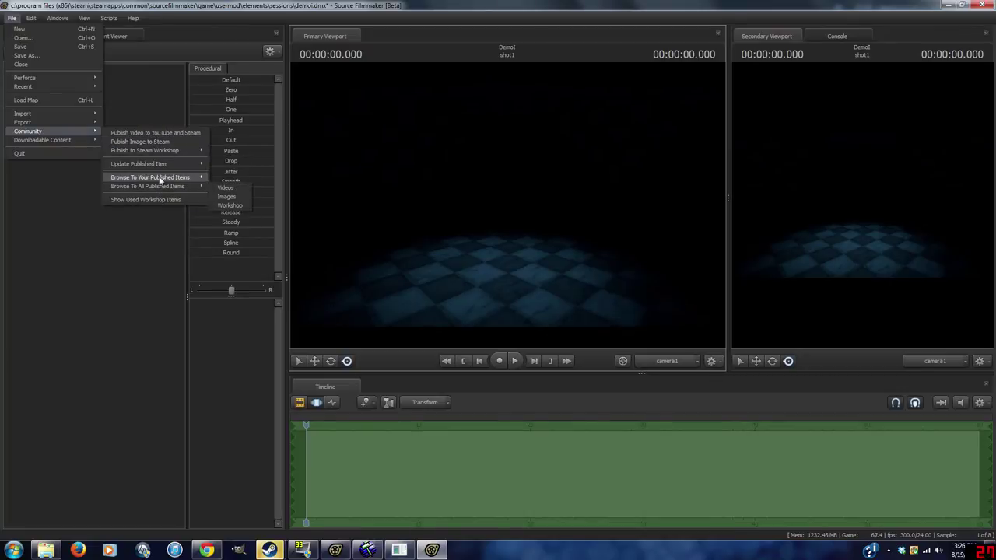
mouse_move(153, 155)
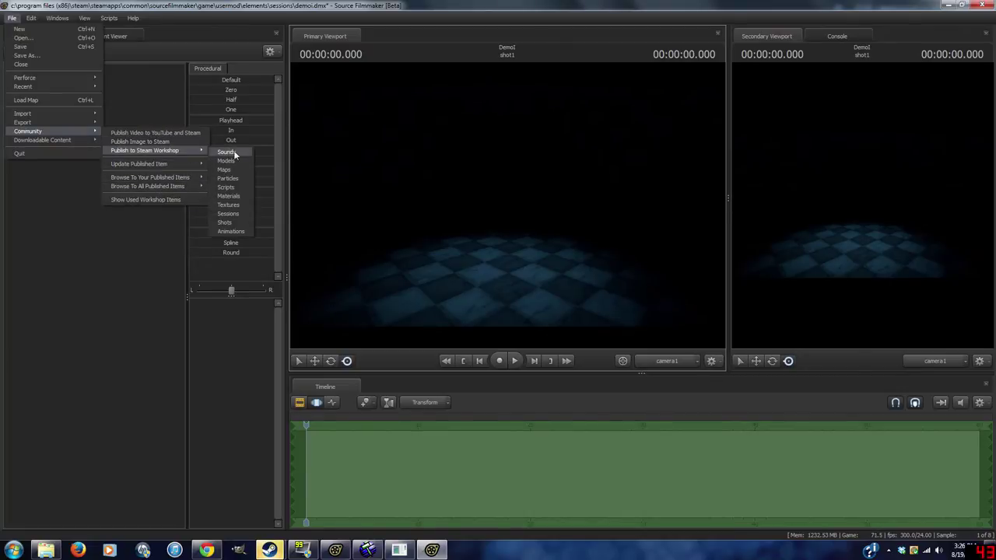
click(224, 170)
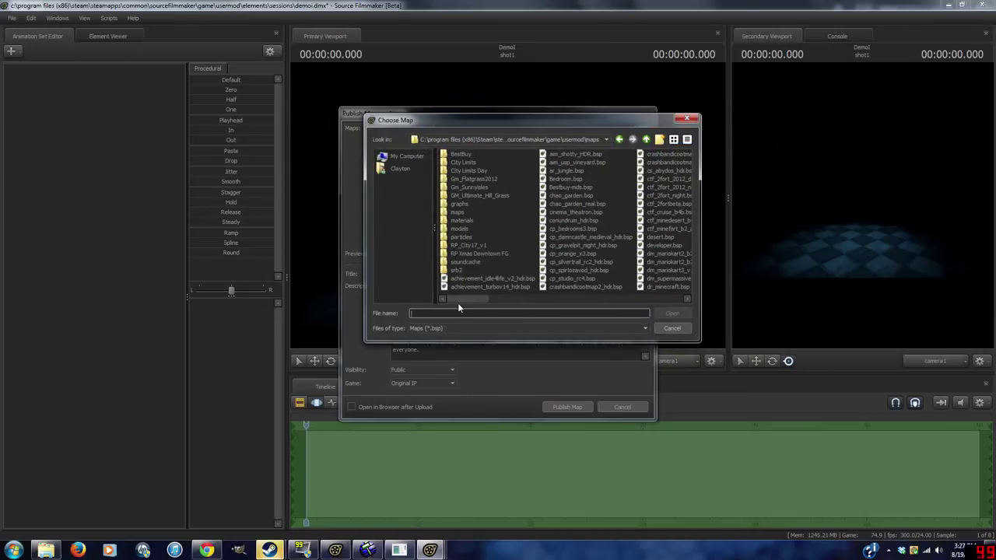
drag(461, 300, 510, 302)
click(556, 171)
click(680, 312)
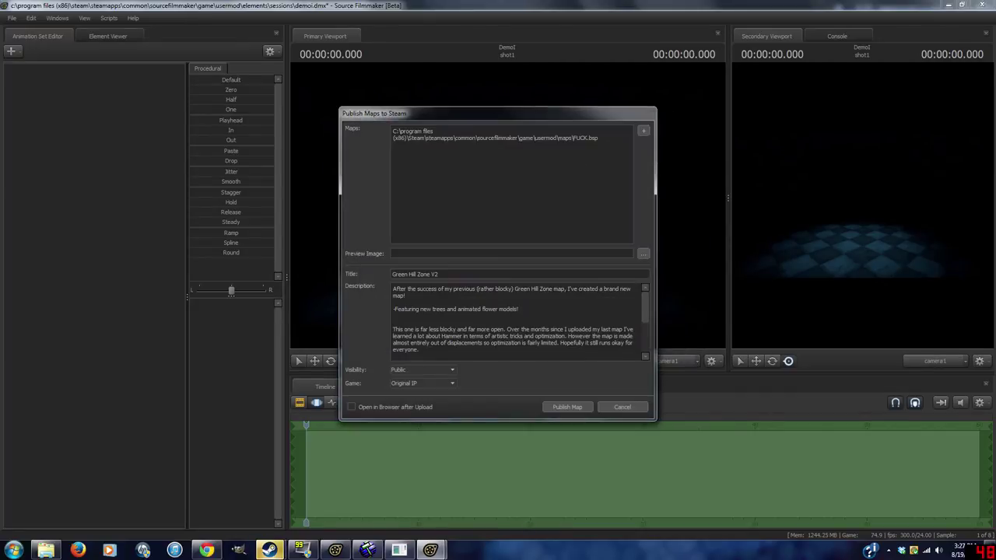
Step: Choose GreenHillZoneII.jpg from the desktop as the map's preview image
click(642, 254)
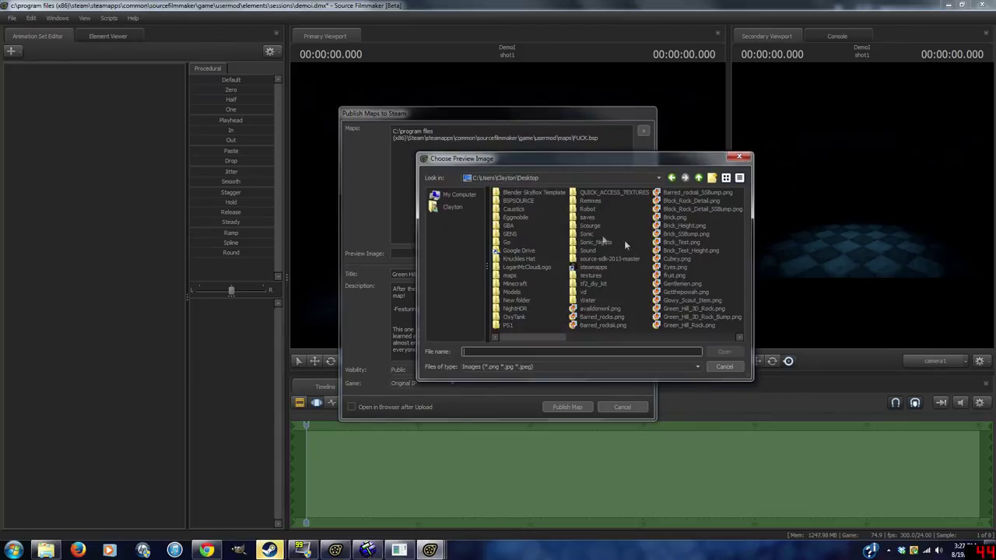
drag(549, 337, 617, 332)
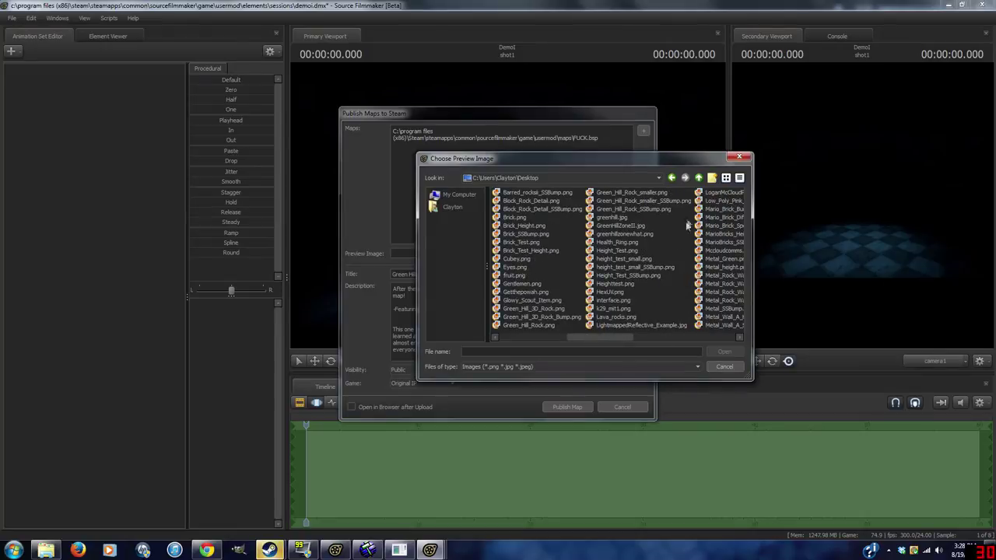
click(637, 225)
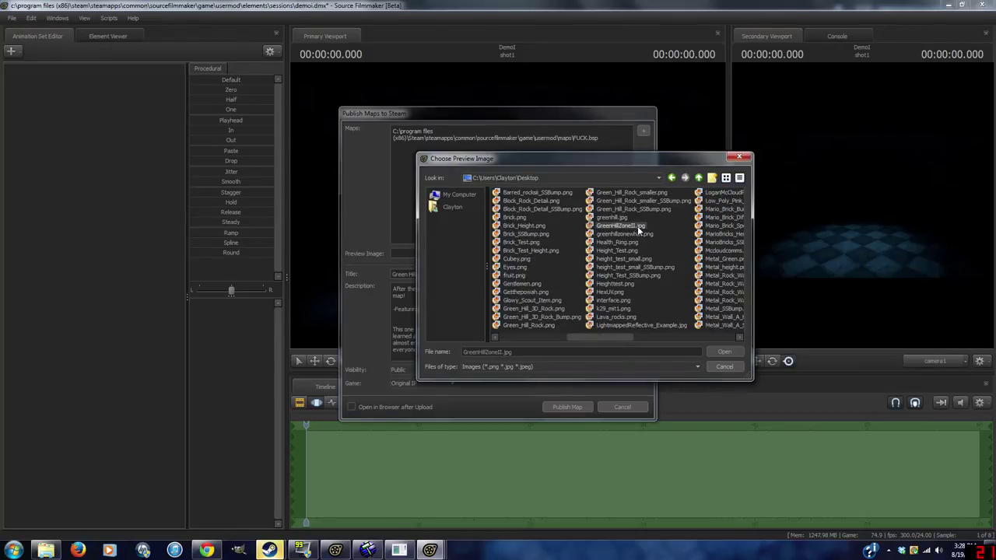
click(724, 352)
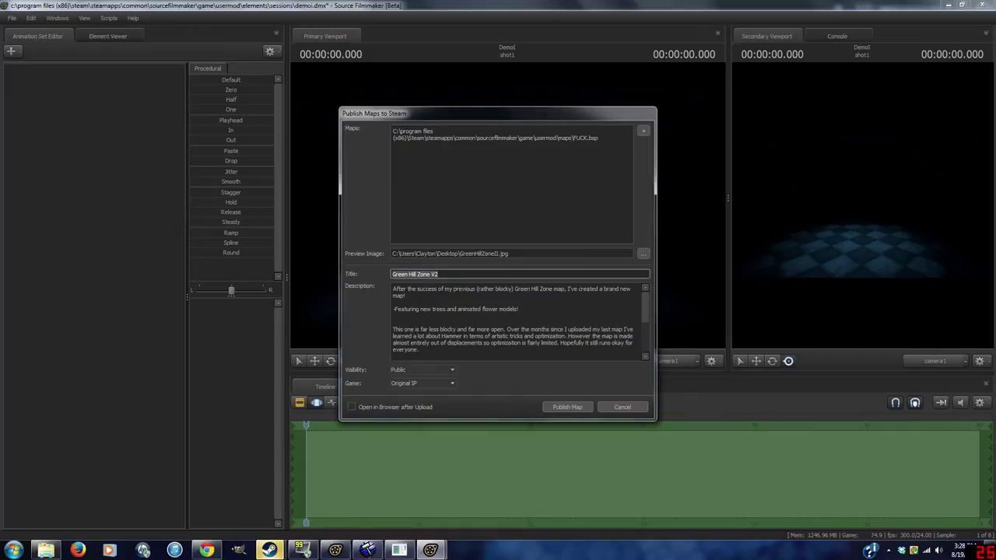
Step: Title the Workshop item OMG MY FIRST MAP and replace its whole description with LOL
text(OMG MY FIRST MAP)
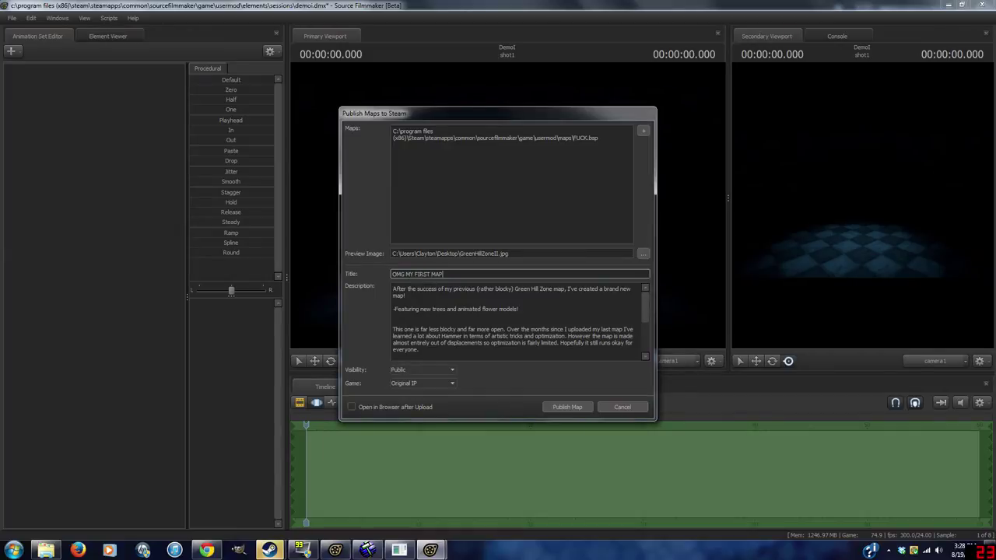
key(Tab)
key(ctrl+v)
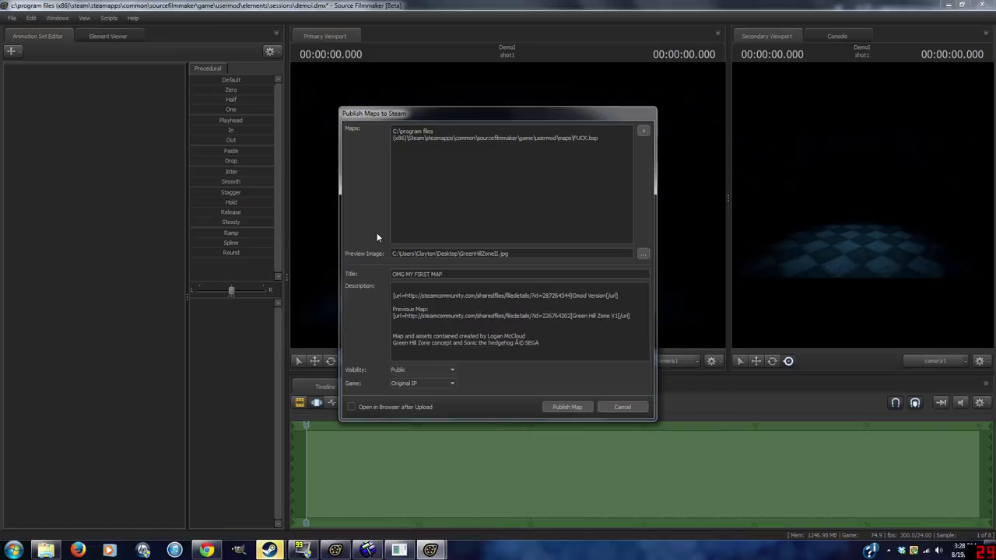
key(ctrl+a)
key(BackSpace)
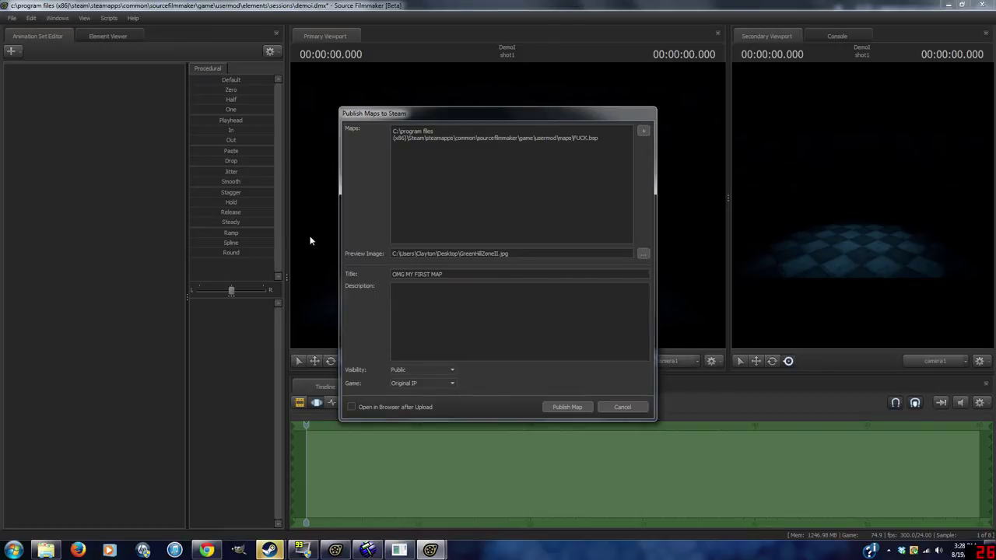
text(LOL)
Step: Review the game categories, keep Original IP, and set the item's visibility to Private
click(424, 370)
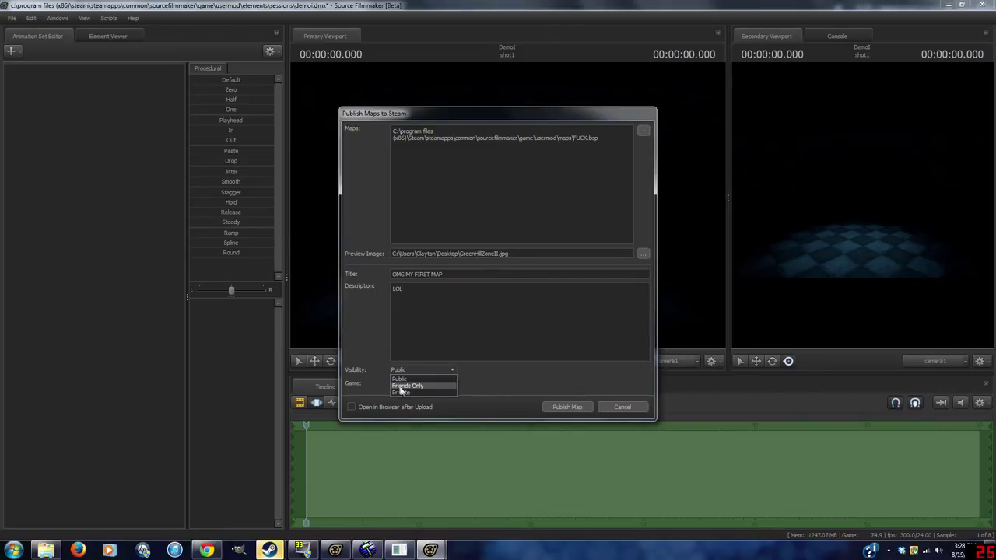
click(434, 380)
click(434, 383)
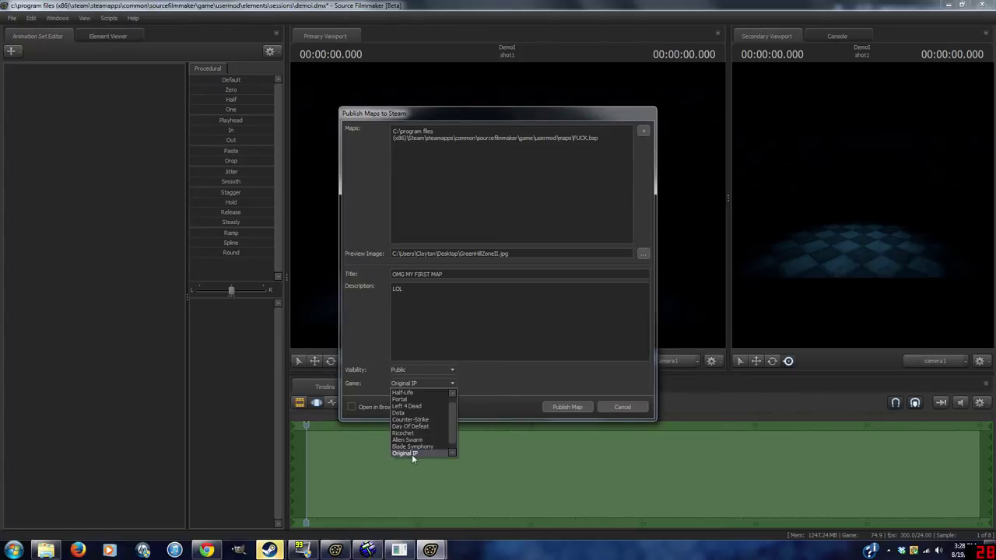
scroll(412, 454, up, 1)
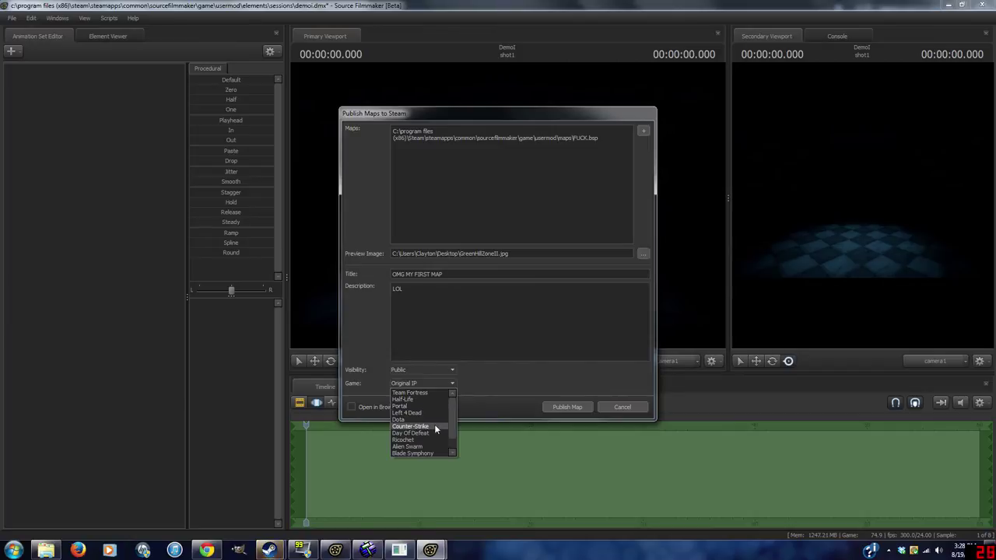
scroll(435, 441, down, 2)
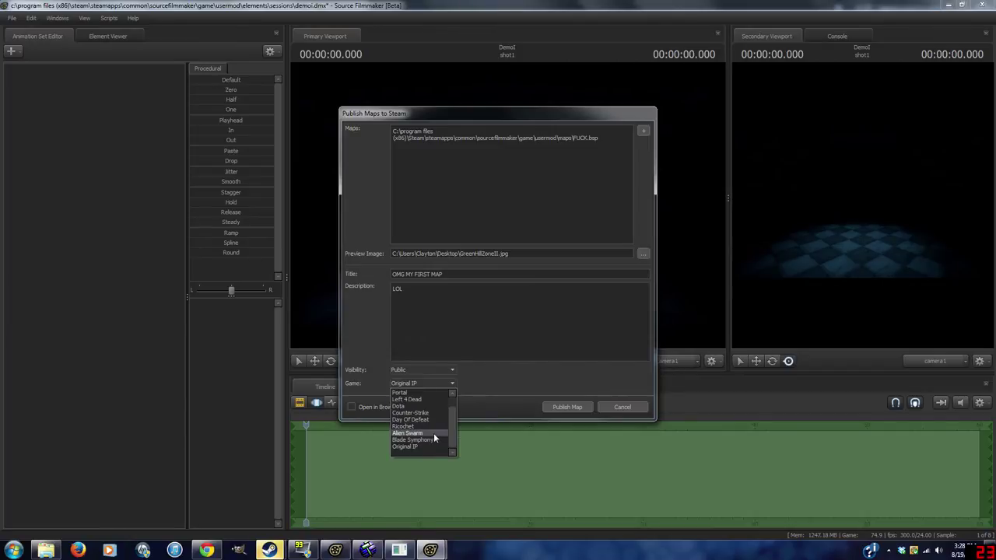
click(435, 446)
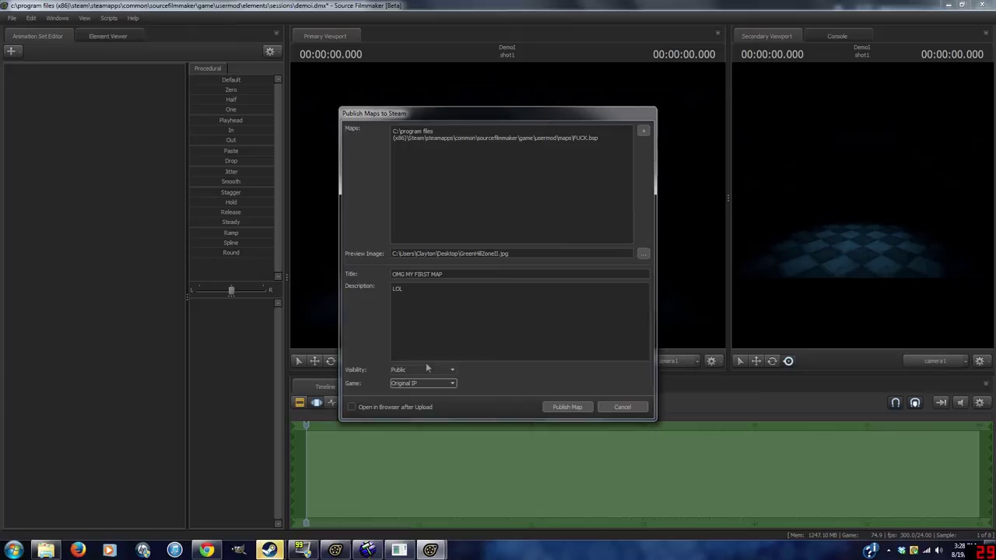
click(420, 369)
click(414, 392)
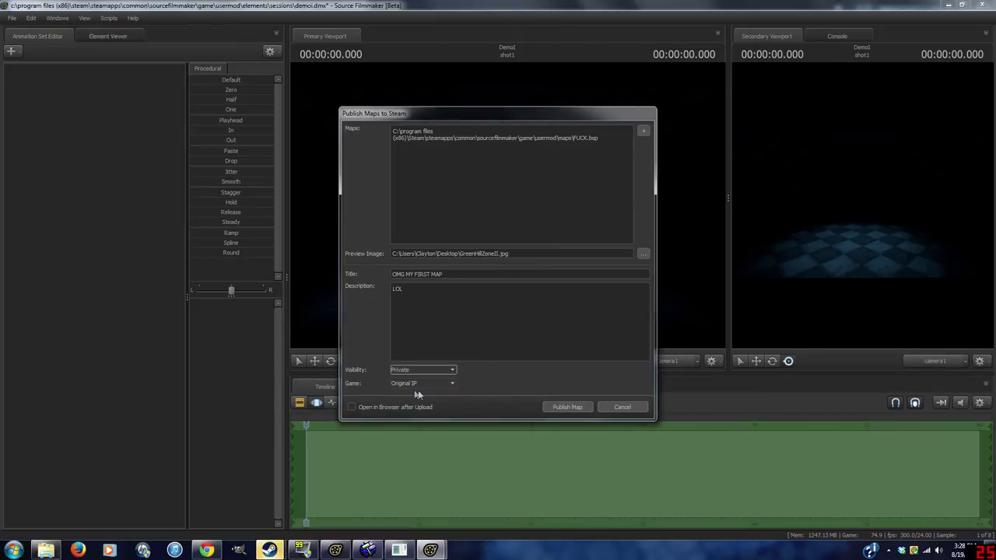
Step: Publish the map to the Workshop after checking the list of dependent files to upload
click(568, 407)
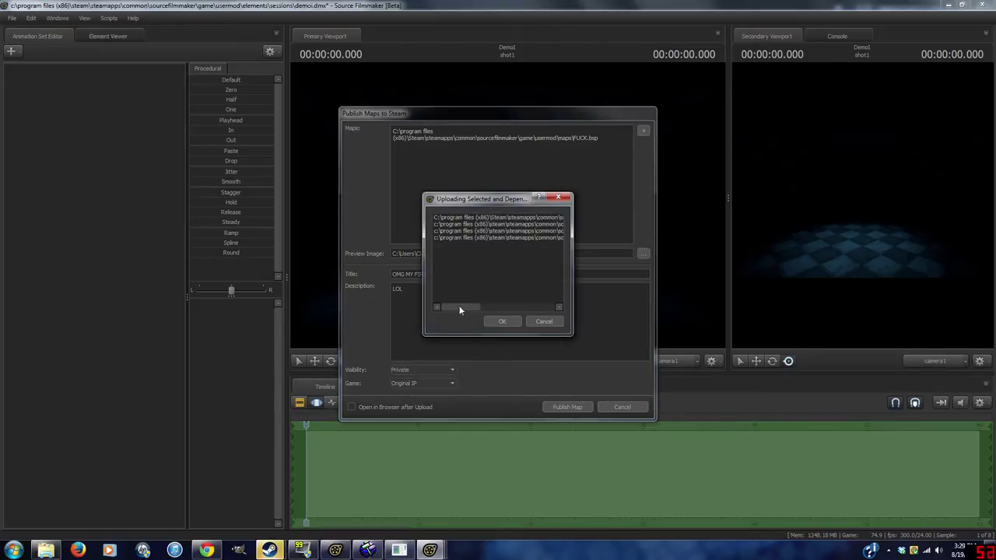
drag(460, 309, 511, 306)
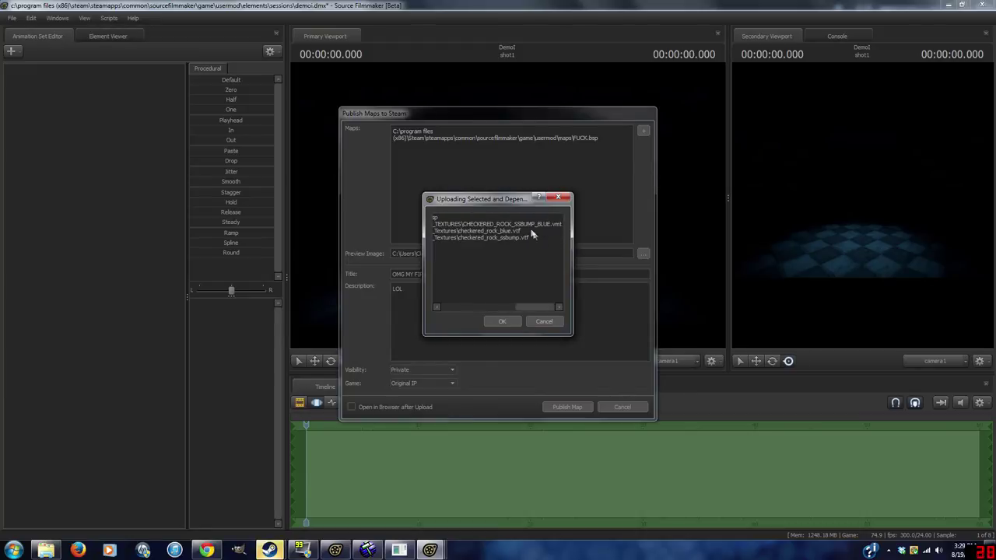
click(501, 321)
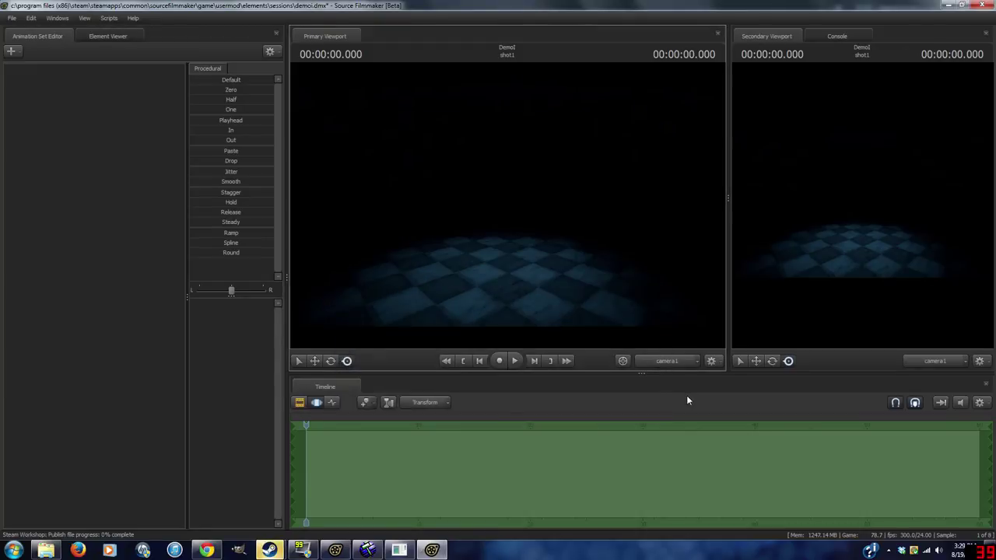
click(498, 280)
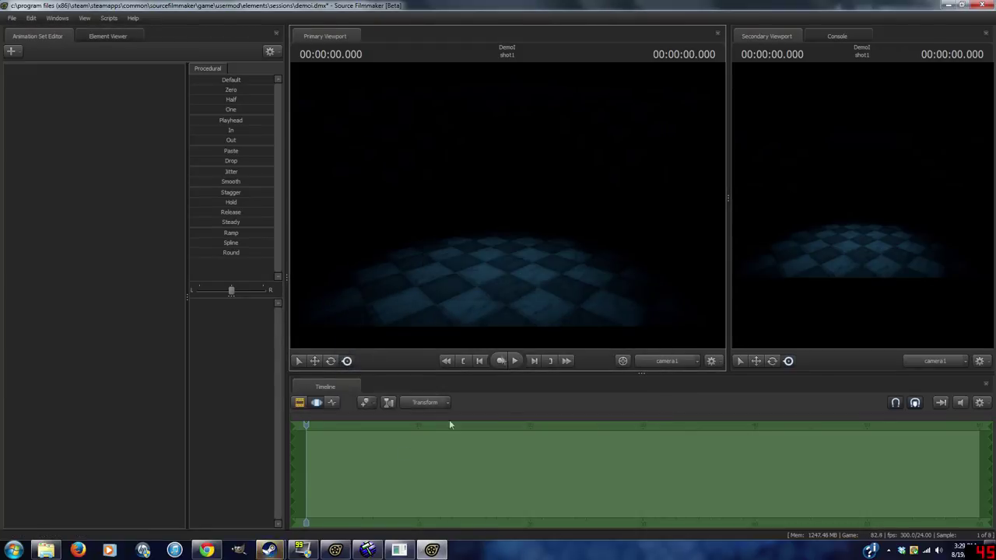
Step: Switch to Steam, open the Workshop page of OMG MY FIRST MAP, and subscribe to it
click(270, 550)
click(223, 506)
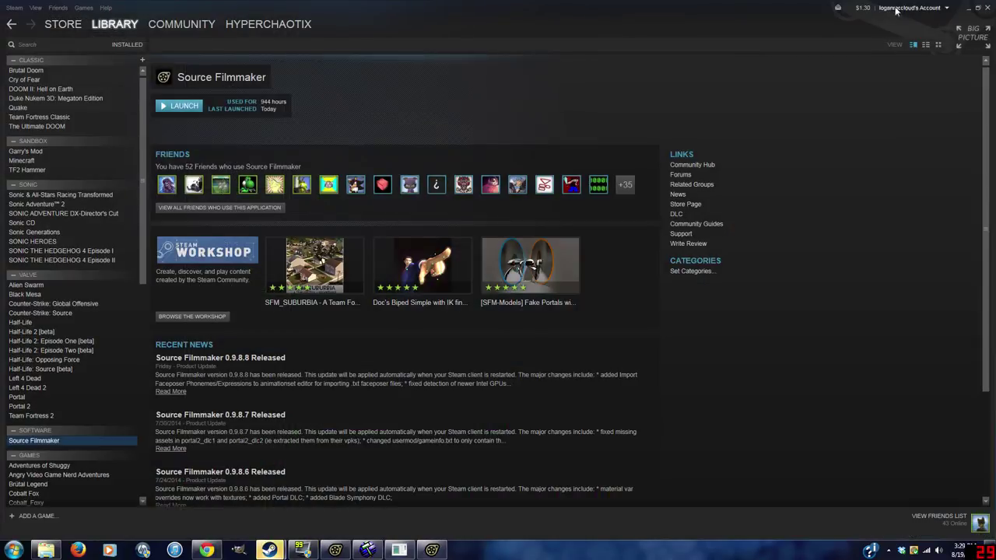
click(914, 7)
click(899, 47)
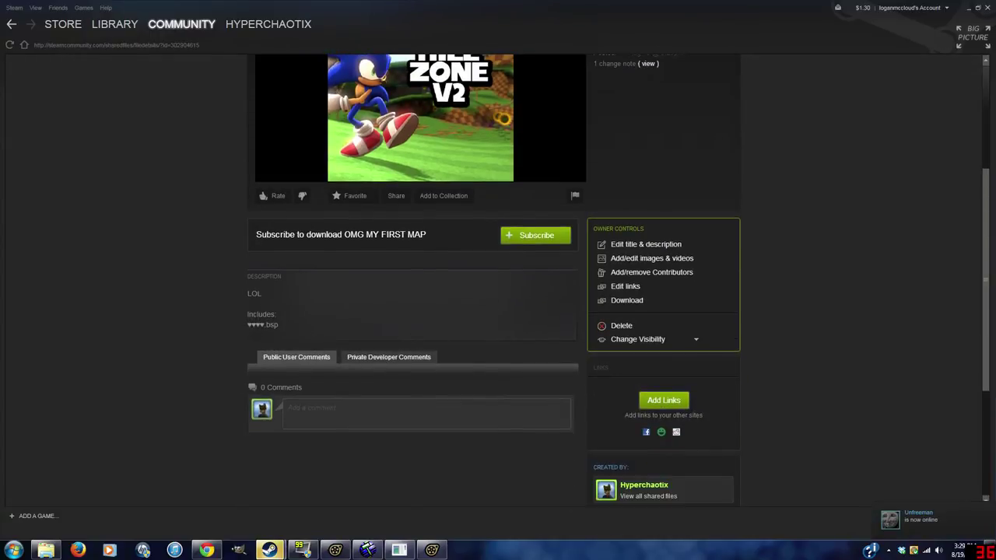
scroll(395, 316, up, 3)
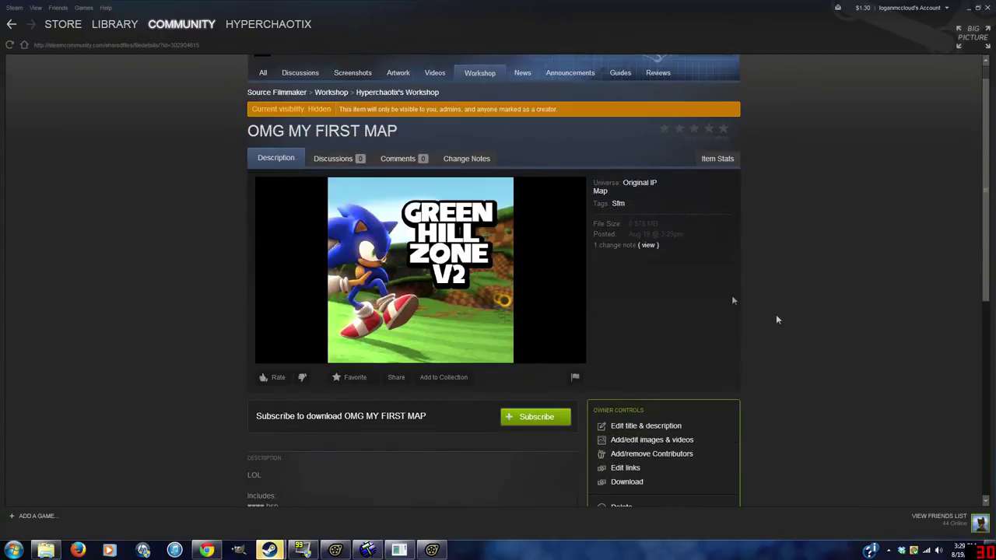
click(535, 417)
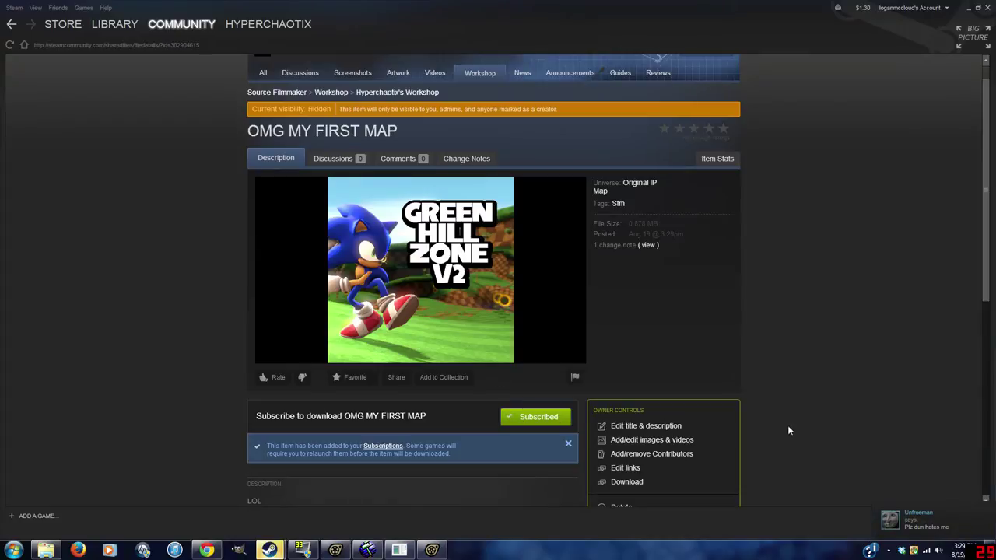
Step: Return to Source Filmmaker and download the queued Workshop item OMG MY FIRST MAP
click(433, 549)
click(484, 502)
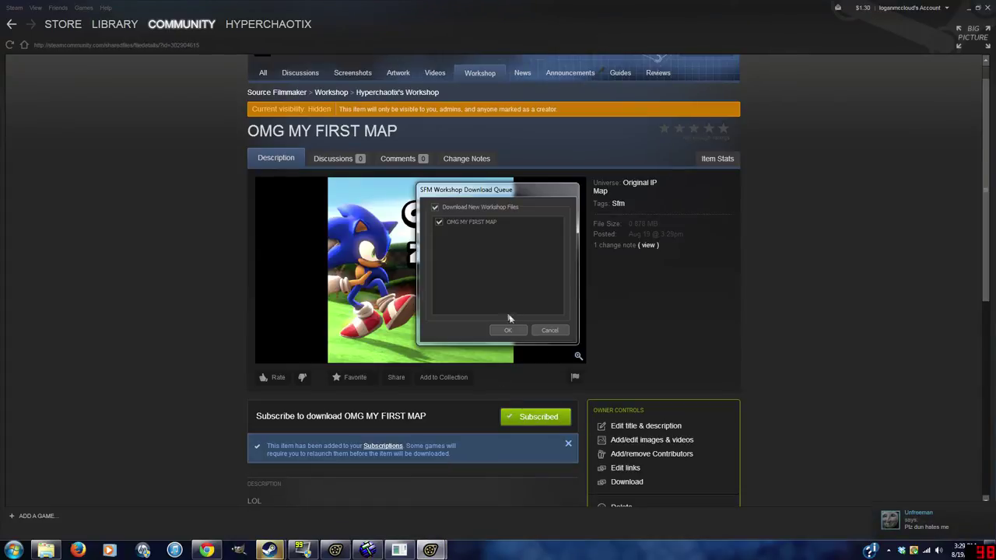
click(511, 333)
click(487, 280)
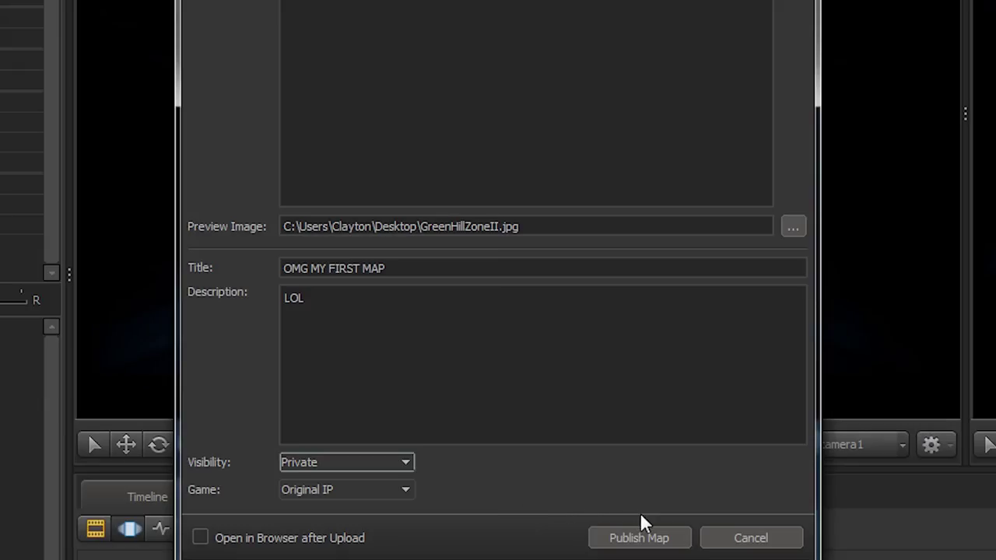
Step: Publish the private Original IP map again, examining the full names of its checkered rock material and texture files before accepting the upload
click(641, 545)
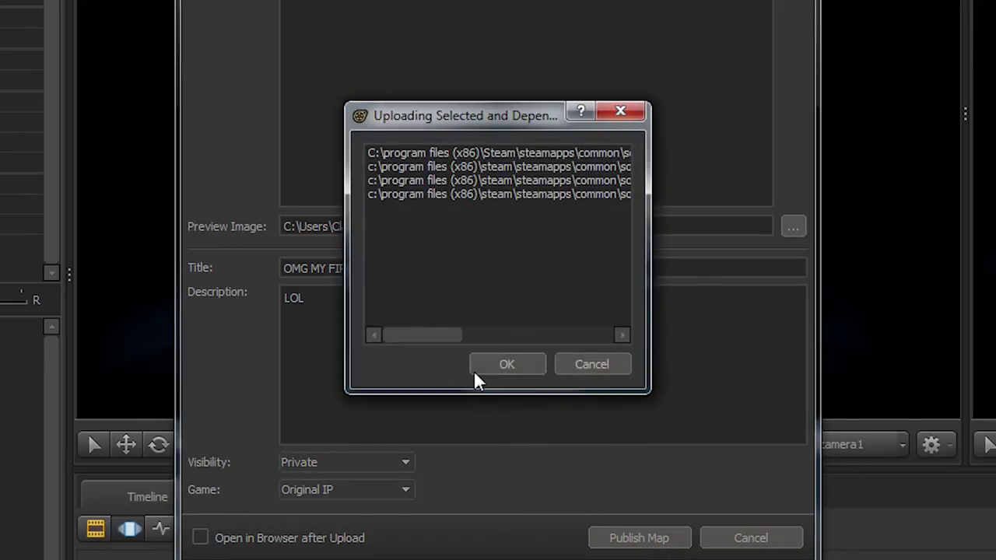
drag(417, 336, 602, 336)
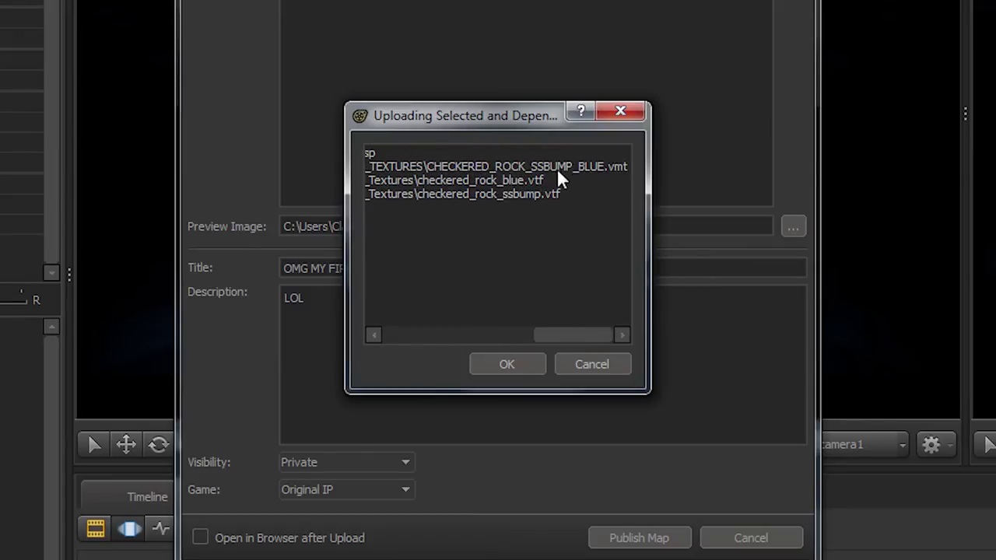
click(515, 360)
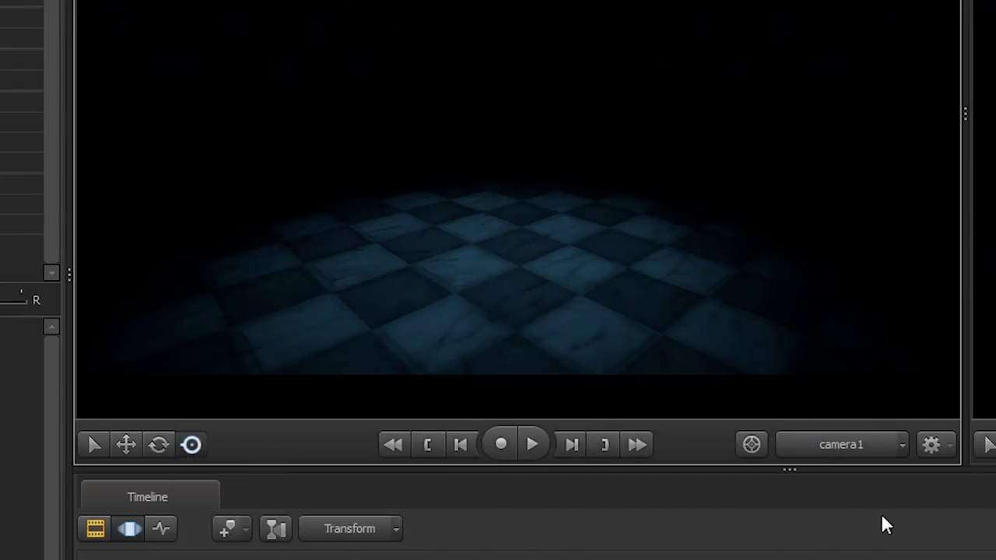